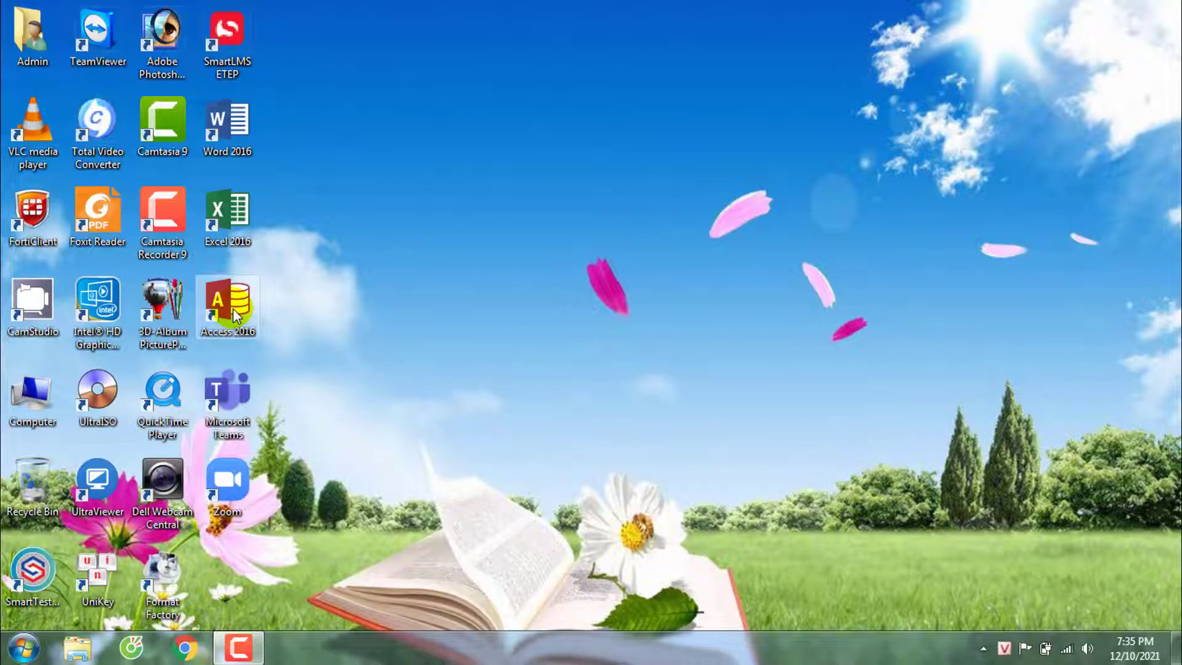
- Launch Access, open CSDL QL HOC SINH.accdb from the THUC HANH ACCESS folder, and open the table Bang thong tin hoc sinh
{"action": "double_click", "coordinate": [233, 308]}
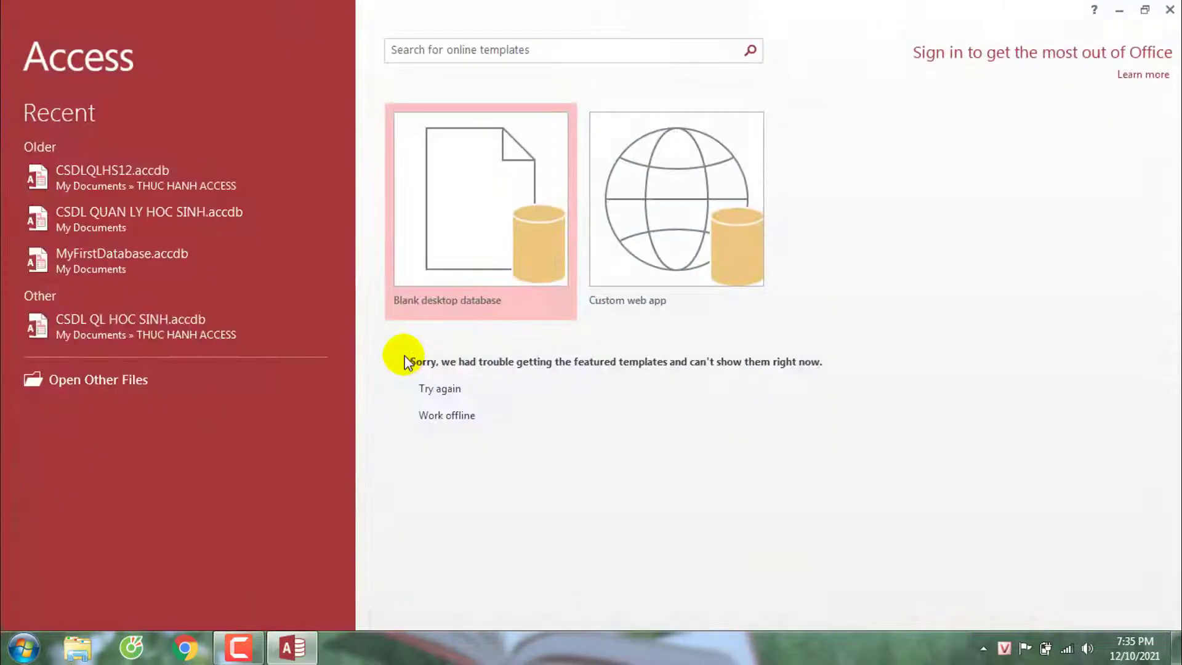
{"action": "left_click", "coordinate": [107, 382]}
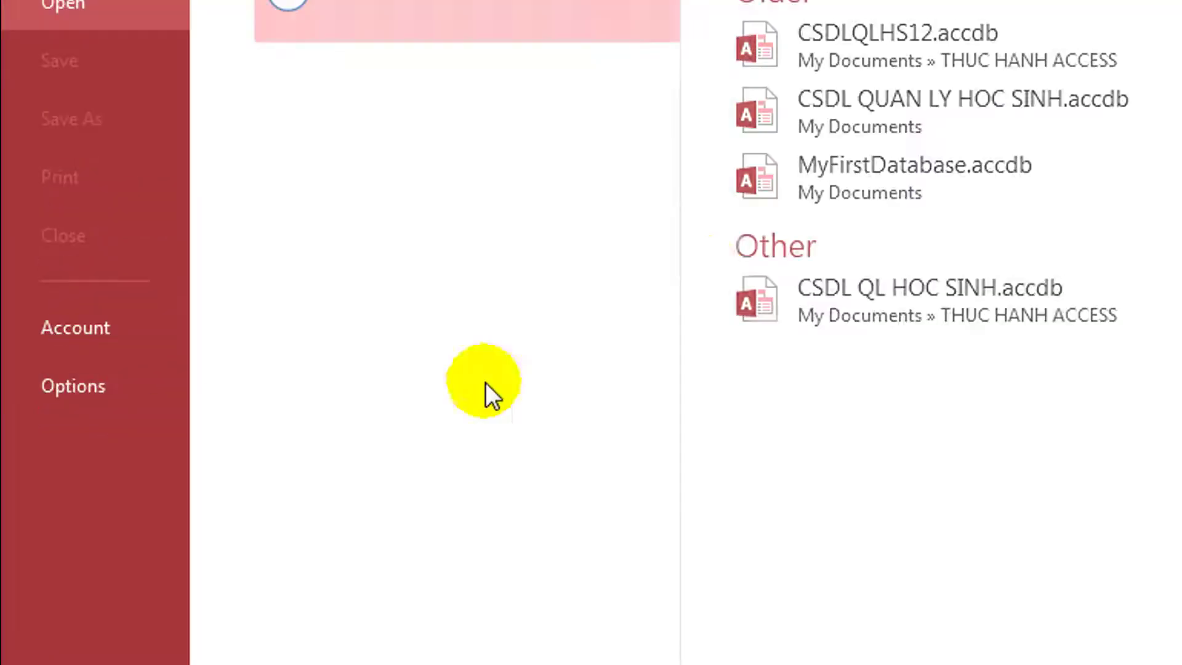
{"action": "left_click", "coordinate": [388, 177]}
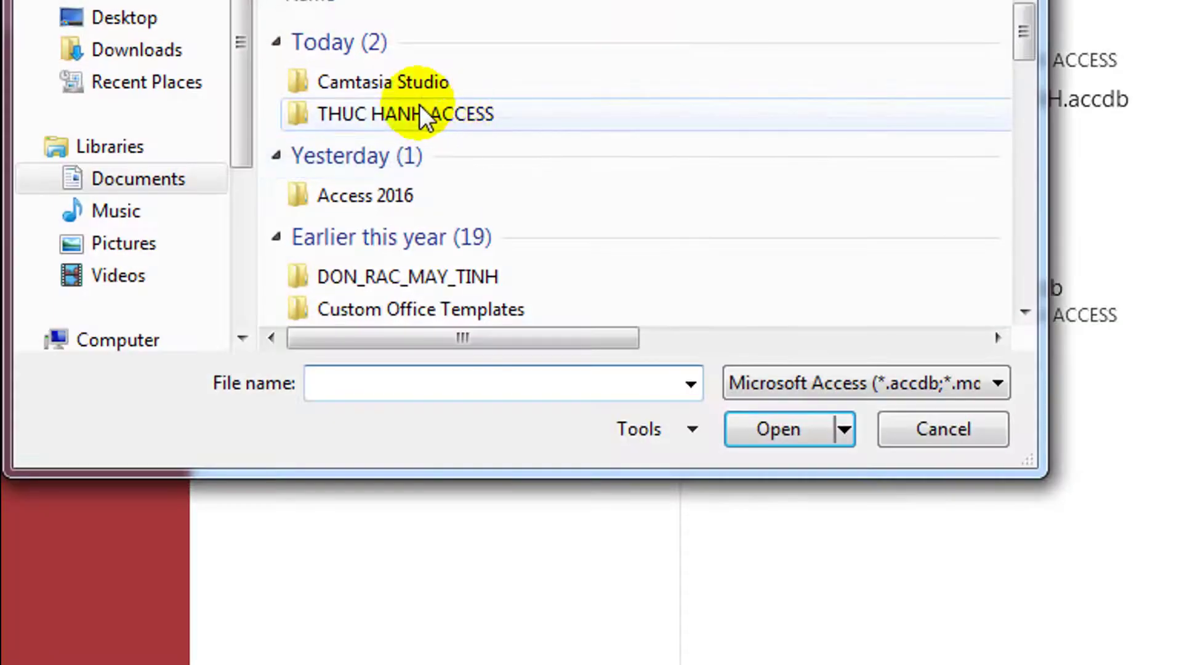
{"action": "double_click", "coordinate": [421, 114]}
{"action": "left_click", "coordinate": [401, 75]}
{"action": "left_click", "coordinate": [778, 429]}
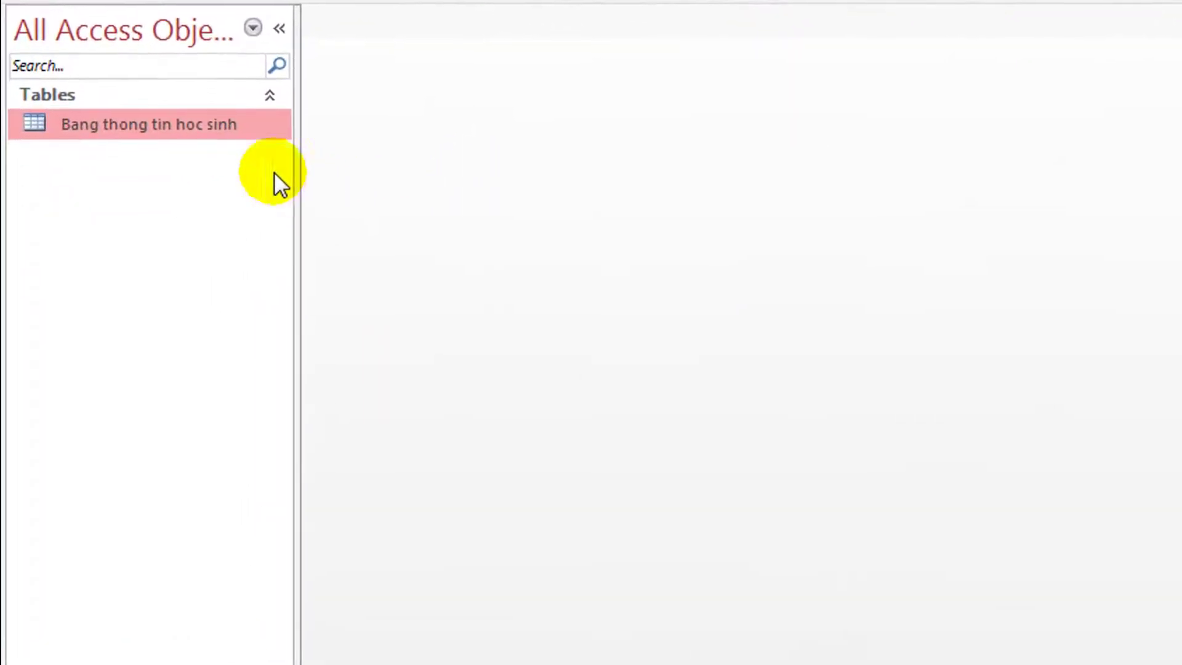
{"action": "right_click", "coordinate": [85, 124]}
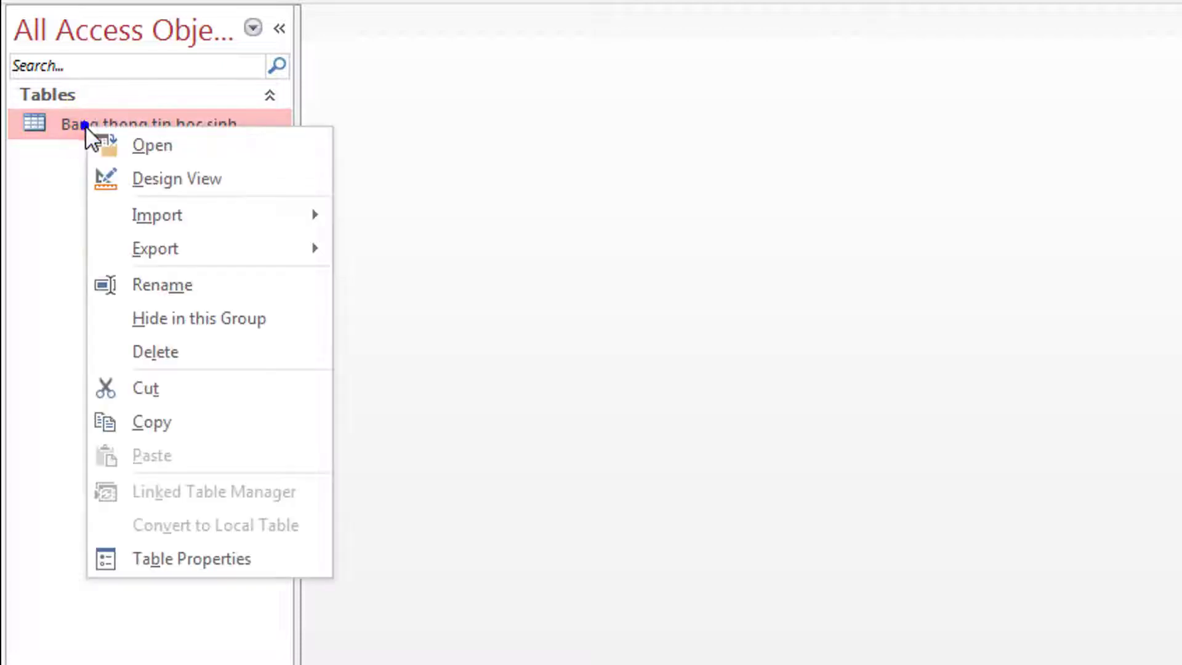
{"action": "left_click", "coordinate": [162, 145]}
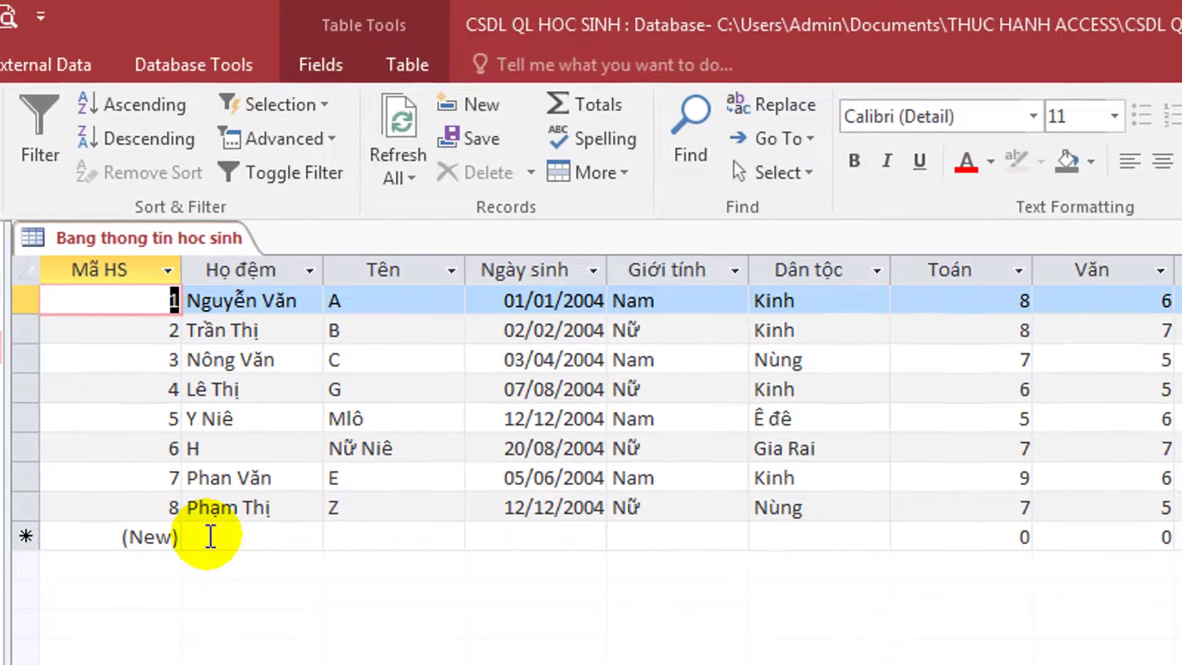
- Fill the empty row below the existing records with a student's surname and middle name in Họ đệm and given name in Tên
{"action": "left_click", "coordinate": [210, 537]}
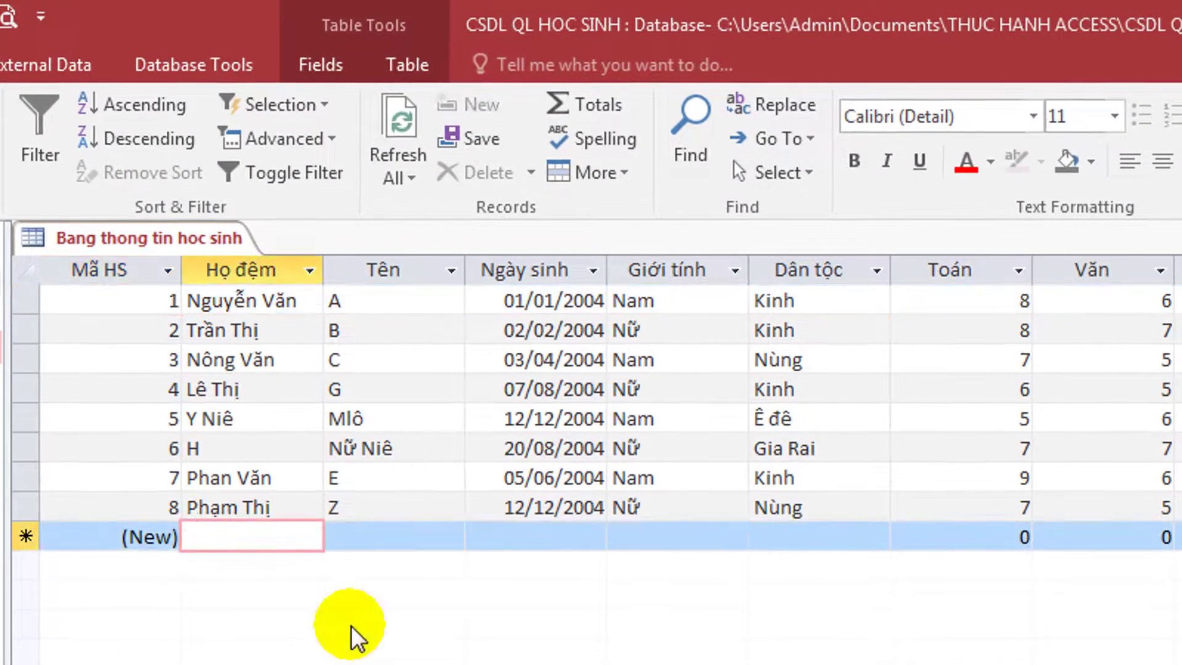
{"action": "type", "text": "Nguyễn "}
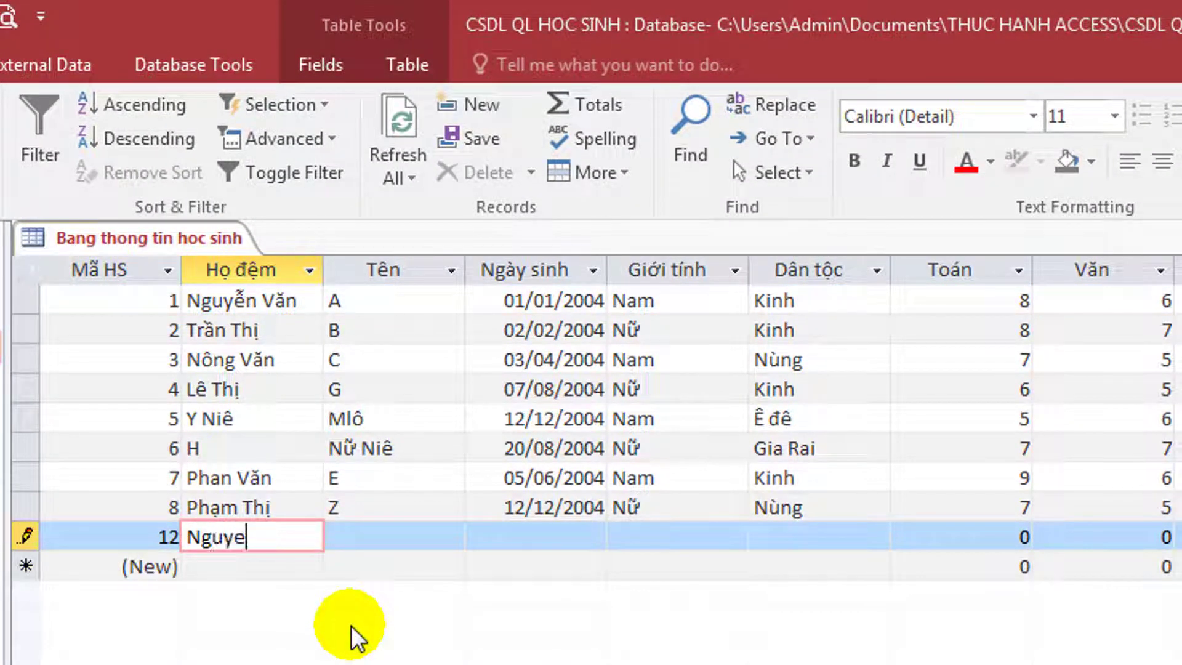
{"action": "type", "text": "Thị"}
{"action": "key", "text": "Tab"}
{"action": "type", "text": "Thêm"}
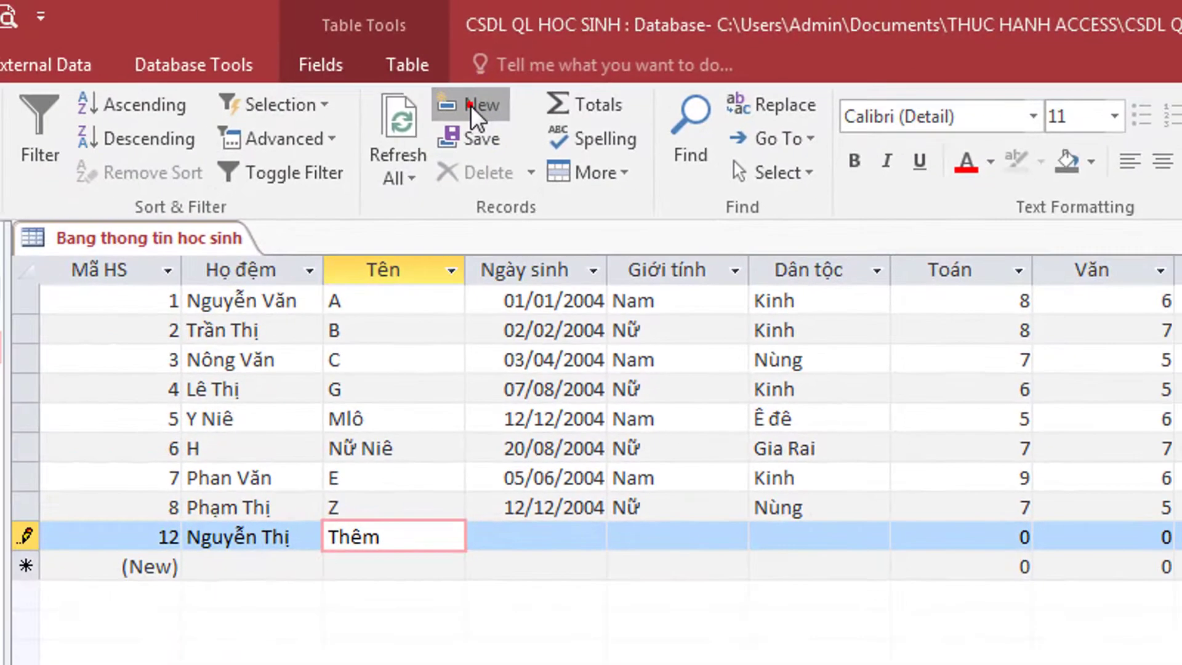
- Create a second new record and fill in the student's Họ đệm and Tên fields
{"action": "left_click", "coordinate": [418, 159]}
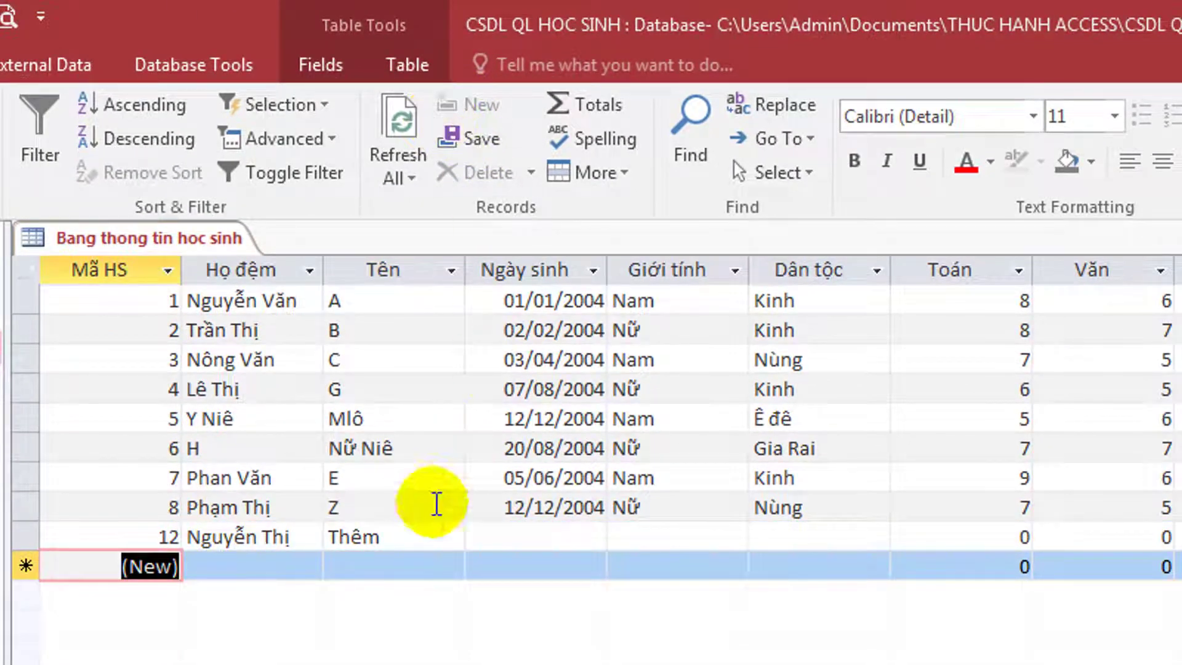
{"action": "left_click", "coordinate": [214, 569]}
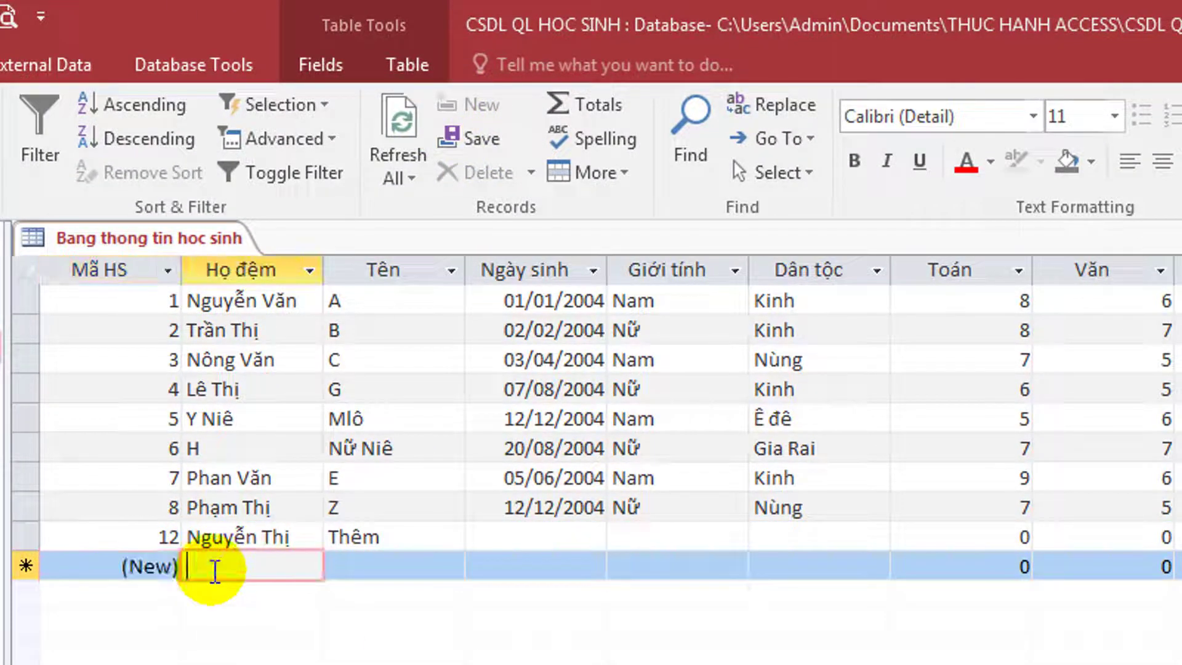
{"action": "type", "text": "Tr"}
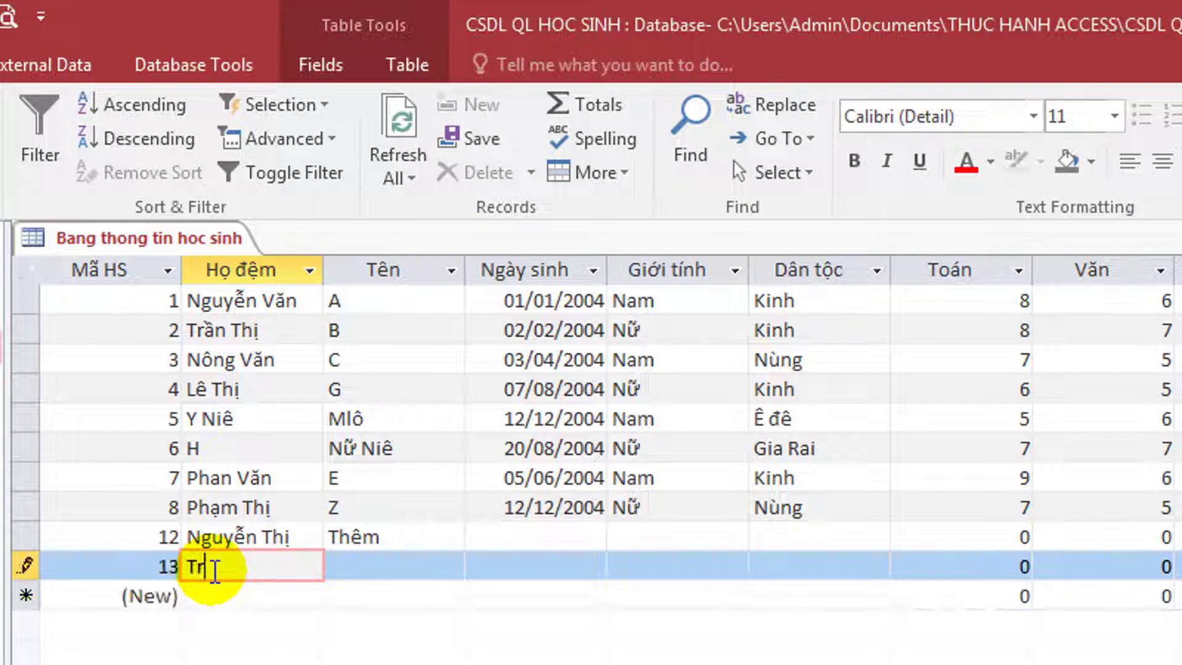
{"action": "type", "text": "ần Văn"}
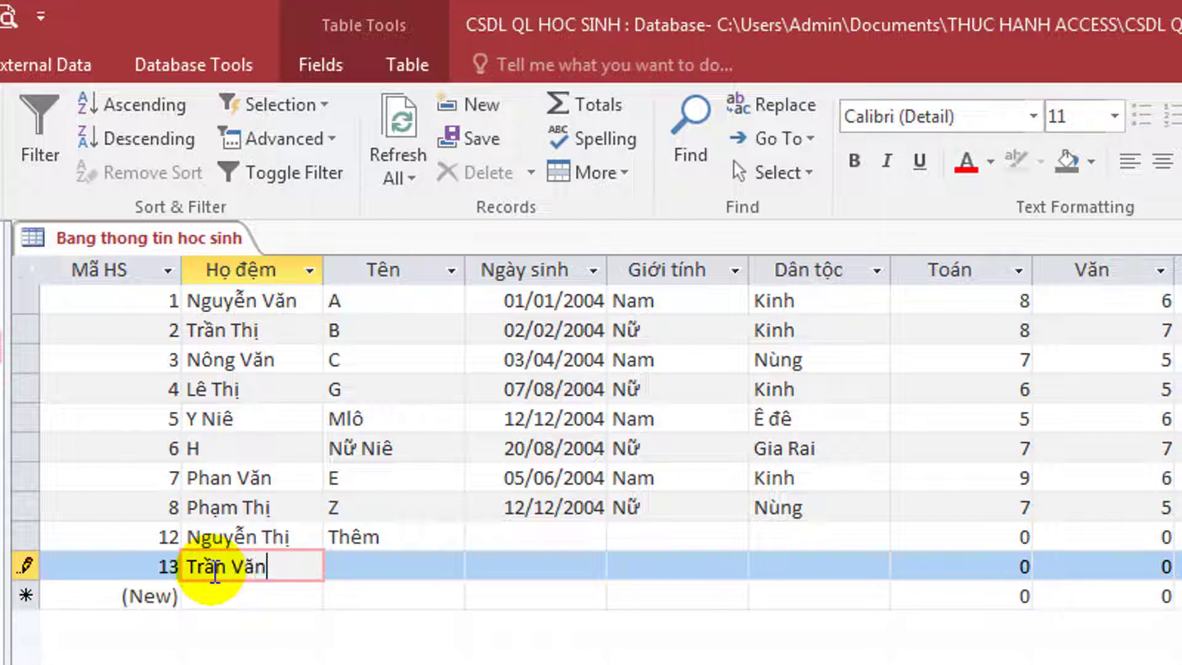
{"action": "key", "text": "Tab"}
{"action": "type", "text": "Thêm"}
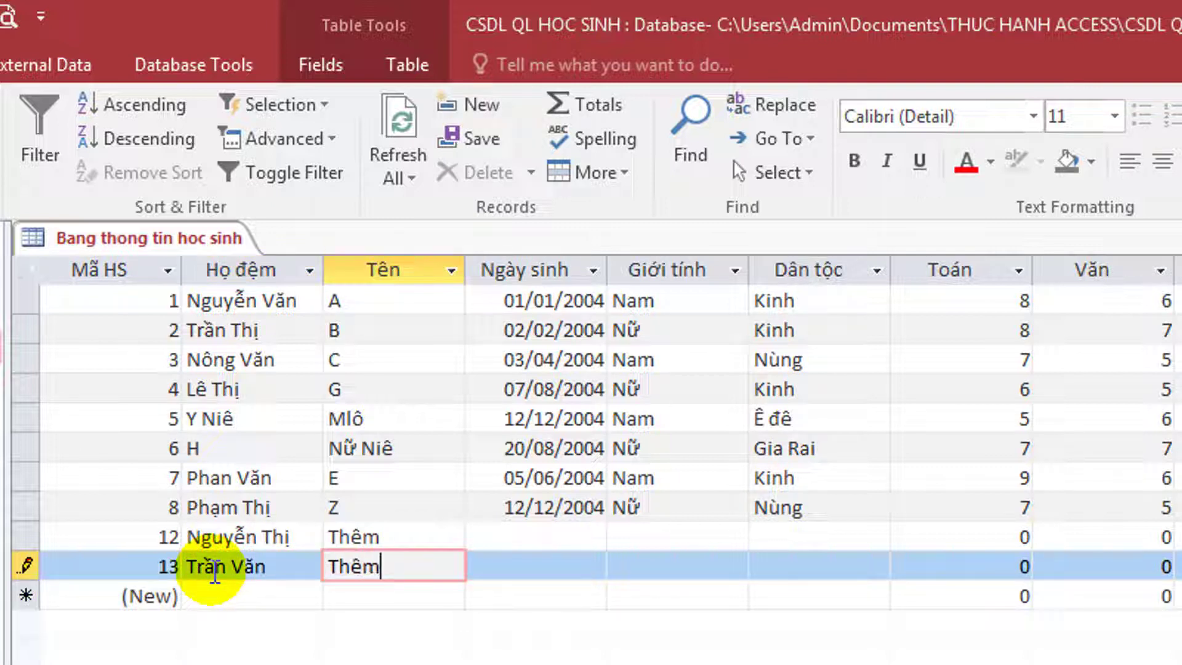
{"action": "left_click", "coordinate": [554, 564]}
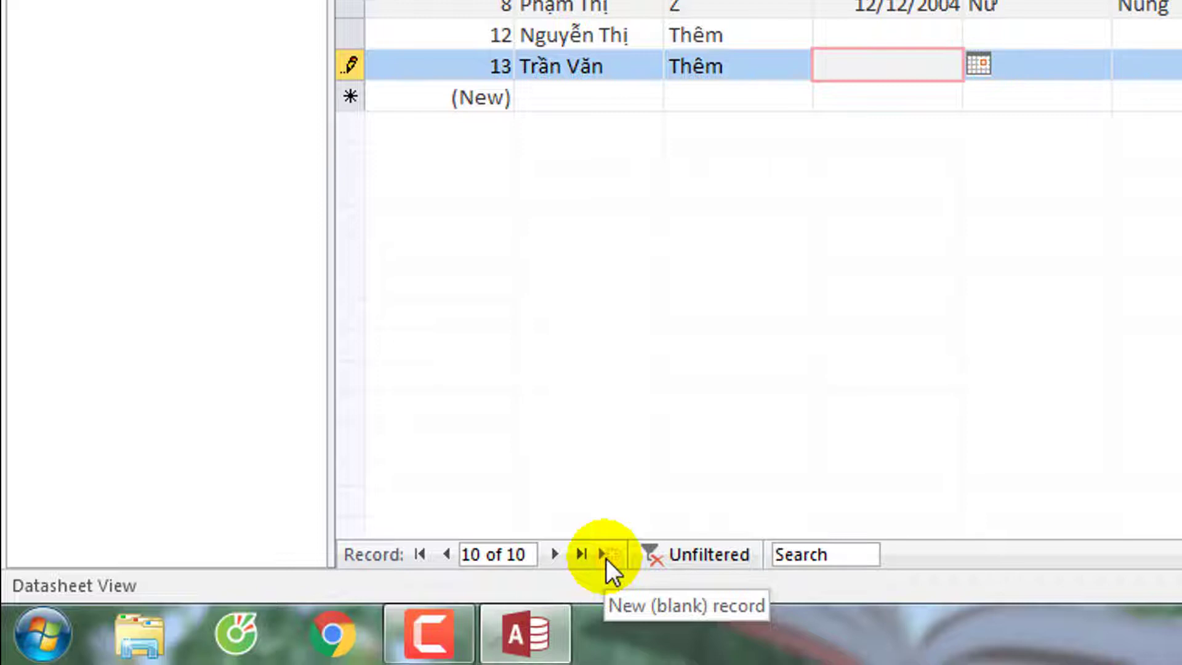
- Create a third new record, fill in the student's Họ đệm and Tên, and leave the row to store it
{"action": "left_click", "coordinate": [605, 559]}
{"action": "left_click", "coordinate": [565, 97]}
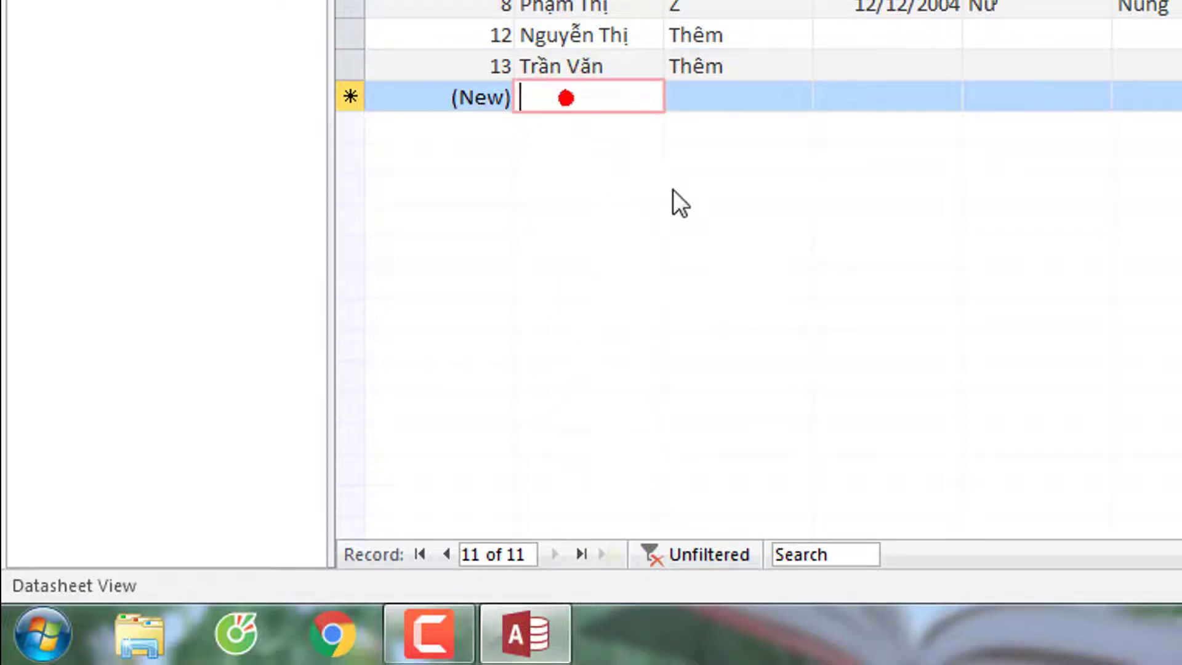
{"action": "type", "text": "Pha"}
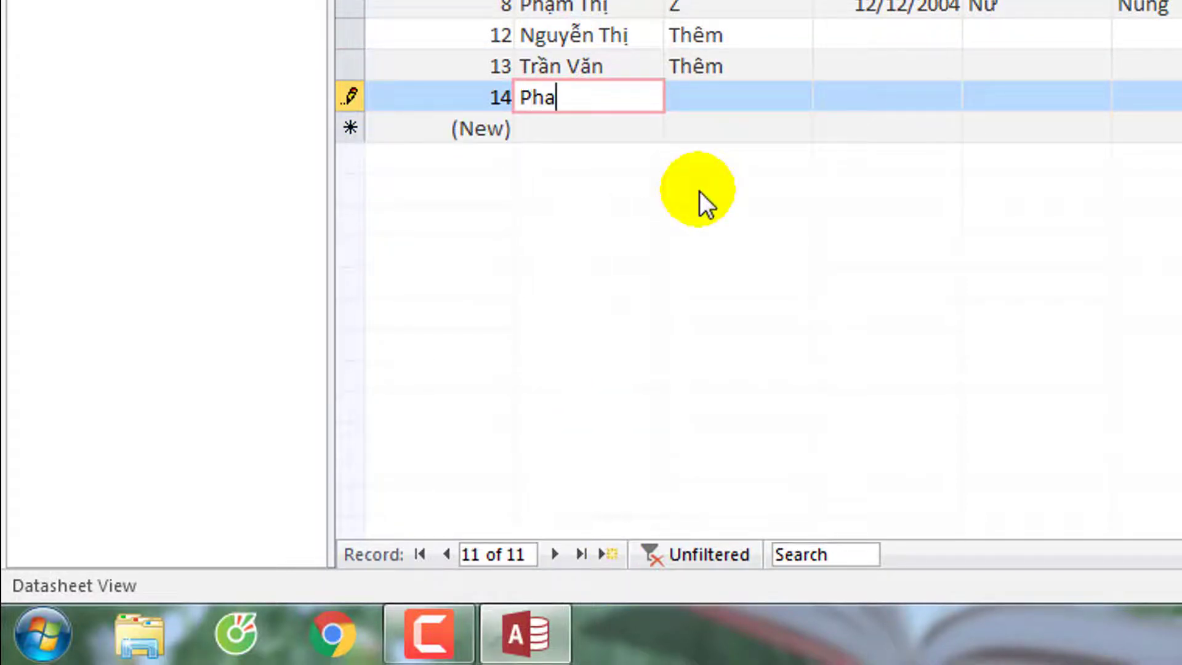
{"action": "type", "text": "n Văn"}
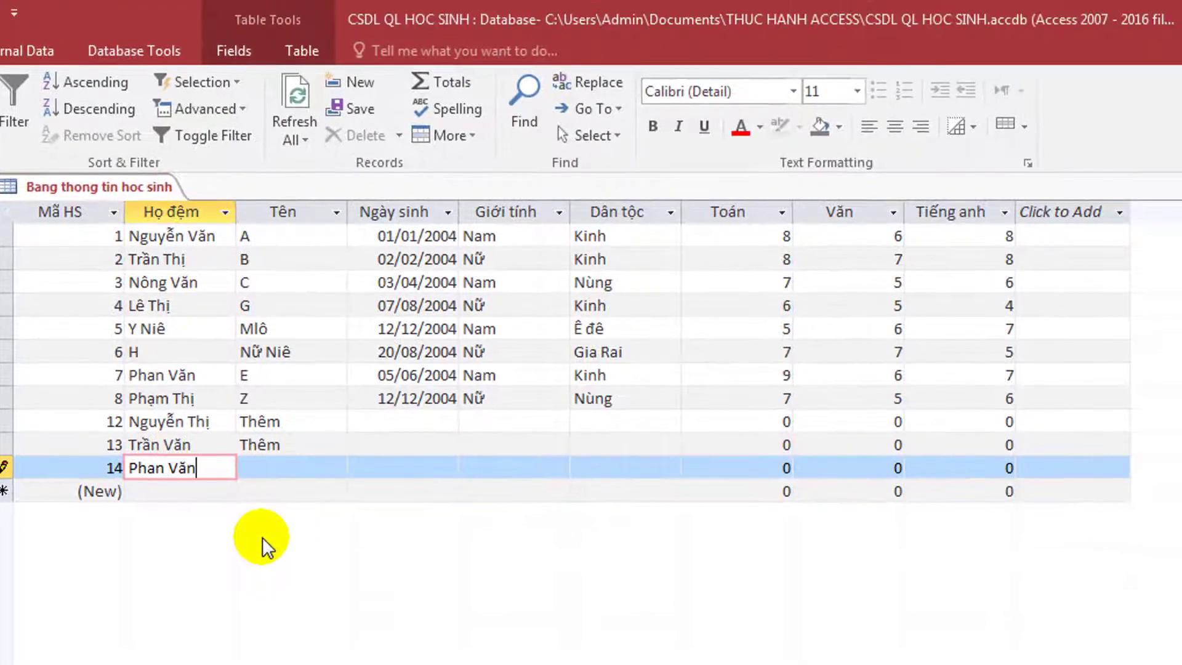
{"action": "key", "text": "Tab"}
{"action": "type", "text": "Thêm"}
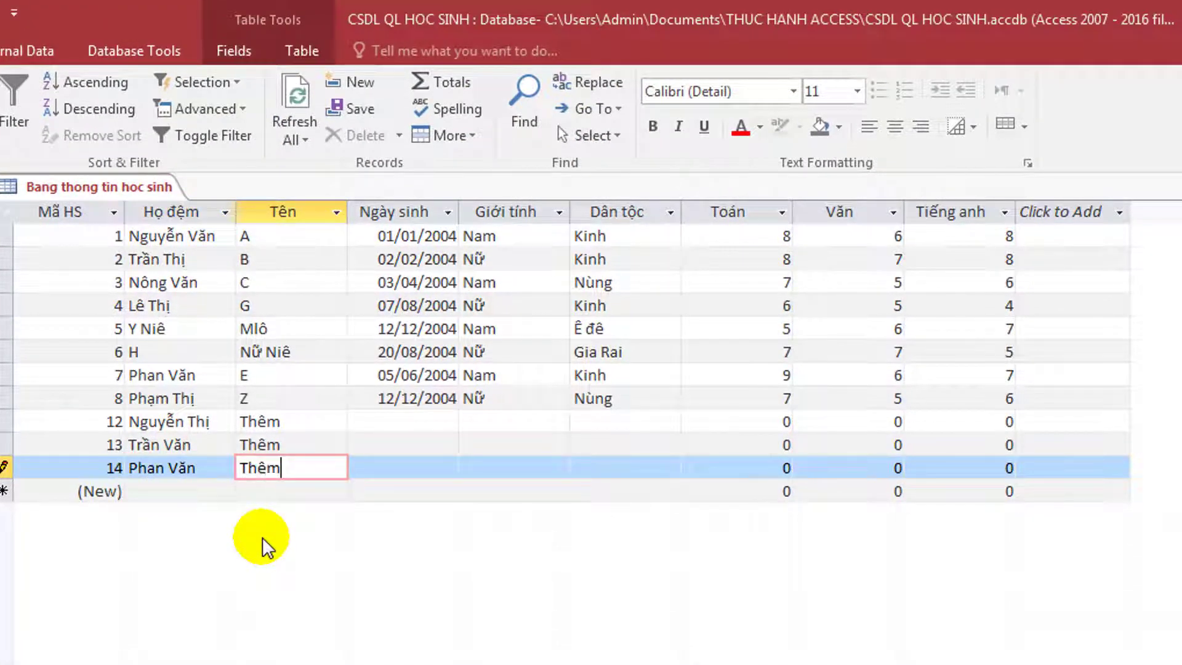
{"action": "left_click", "coordinate": [358, 473]}
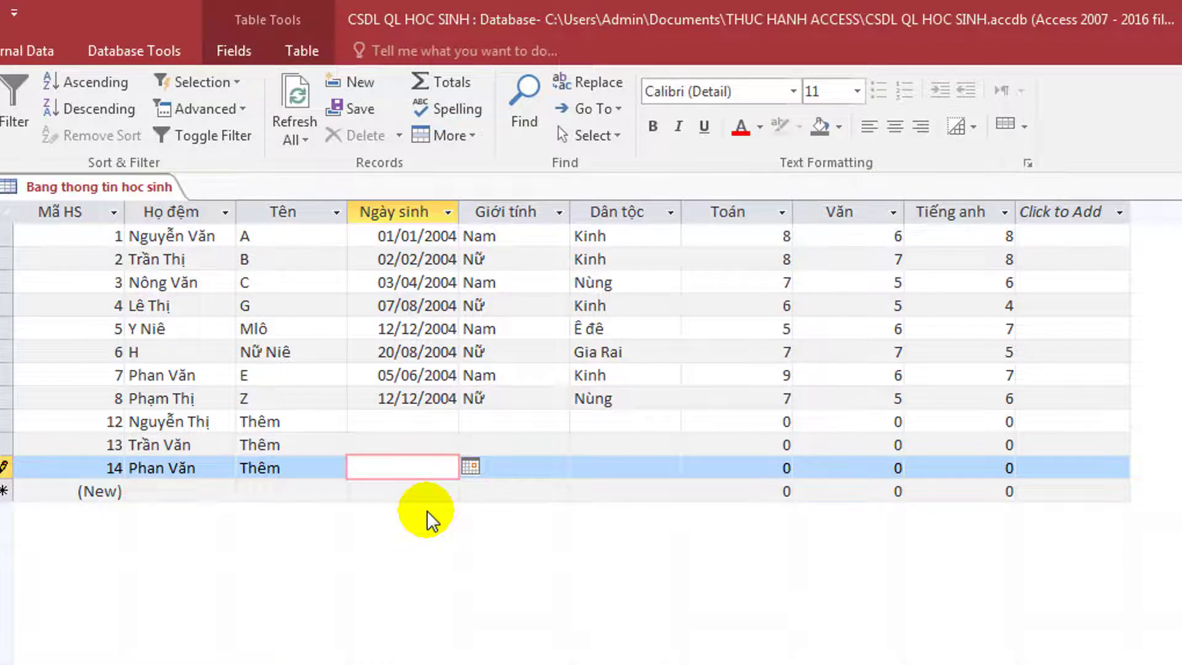
{"action": "key", "text": "Down"}
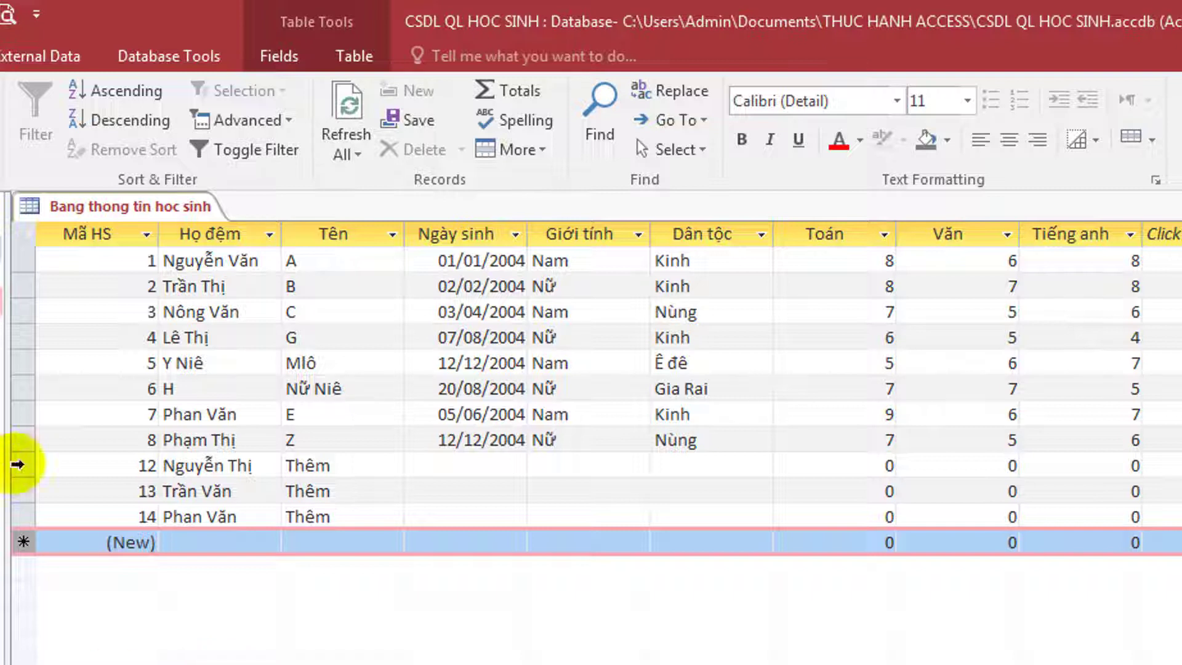
- Delete the first of the three newly added student records and confirm the deletion
{"action": "left_click", "coordinate": [17, 464]}
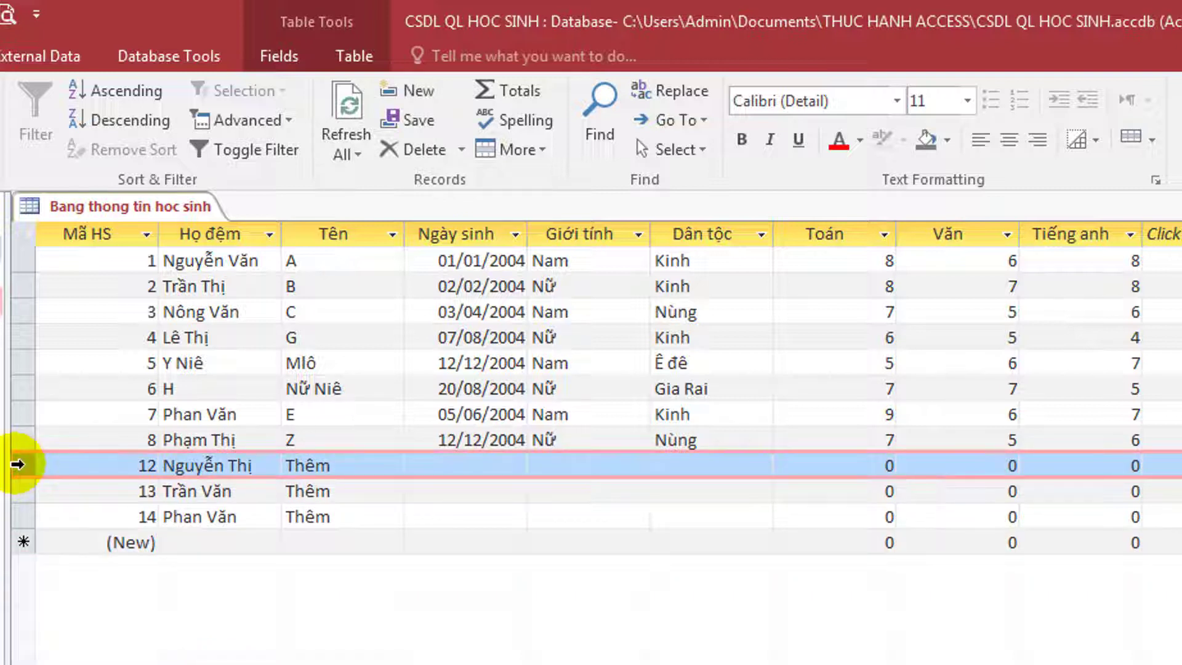
{"action": "left_click", "coordinate": [396, 153]}
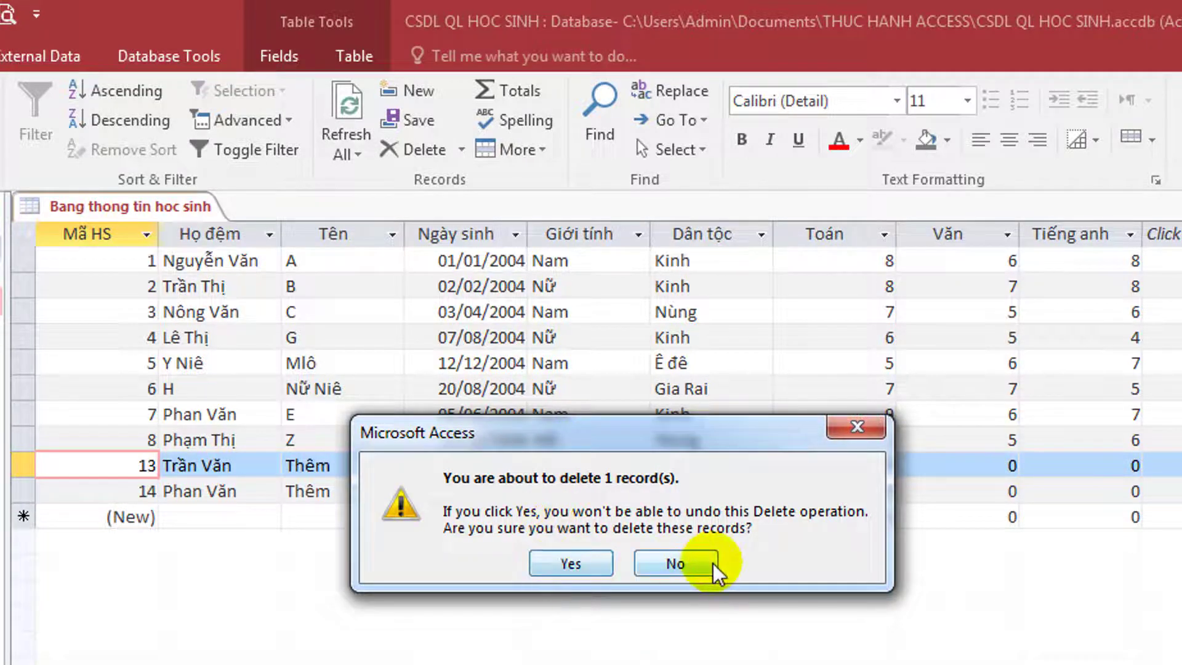
{"action": "left_click", "coordinate": [571, 566]}
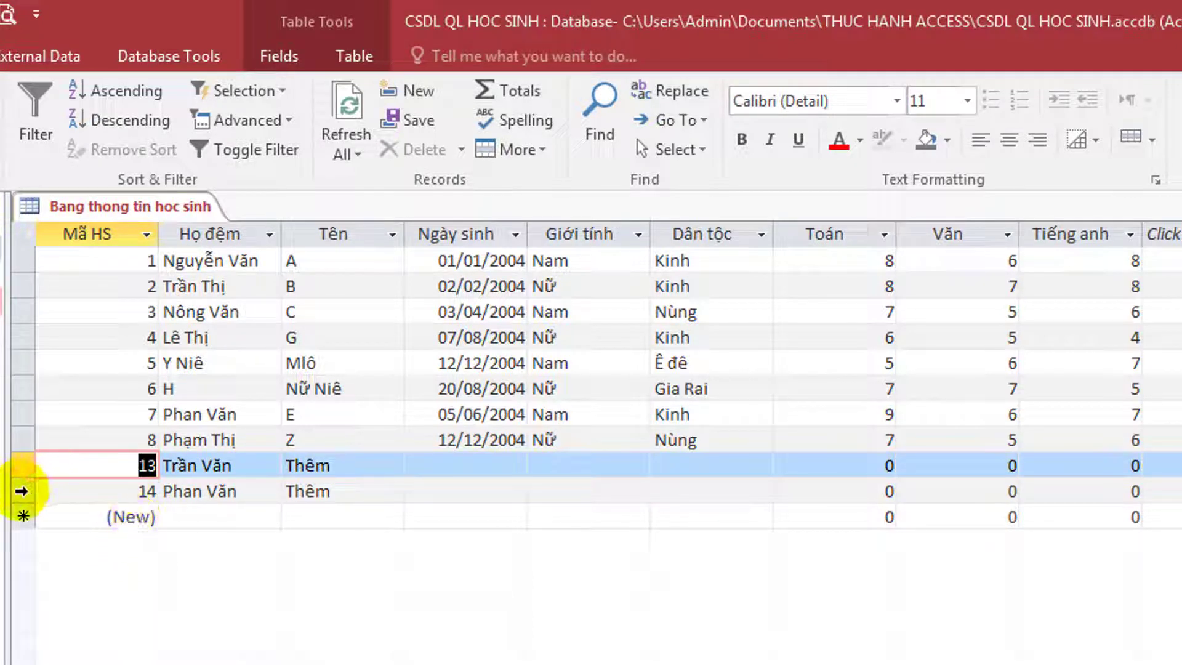
- Delete the last student record in the table and confirm the deletion
{"action": "left_click", "coordinate": [19, 491]}
{"action": "right_click", "coordinate": [18, 491]}
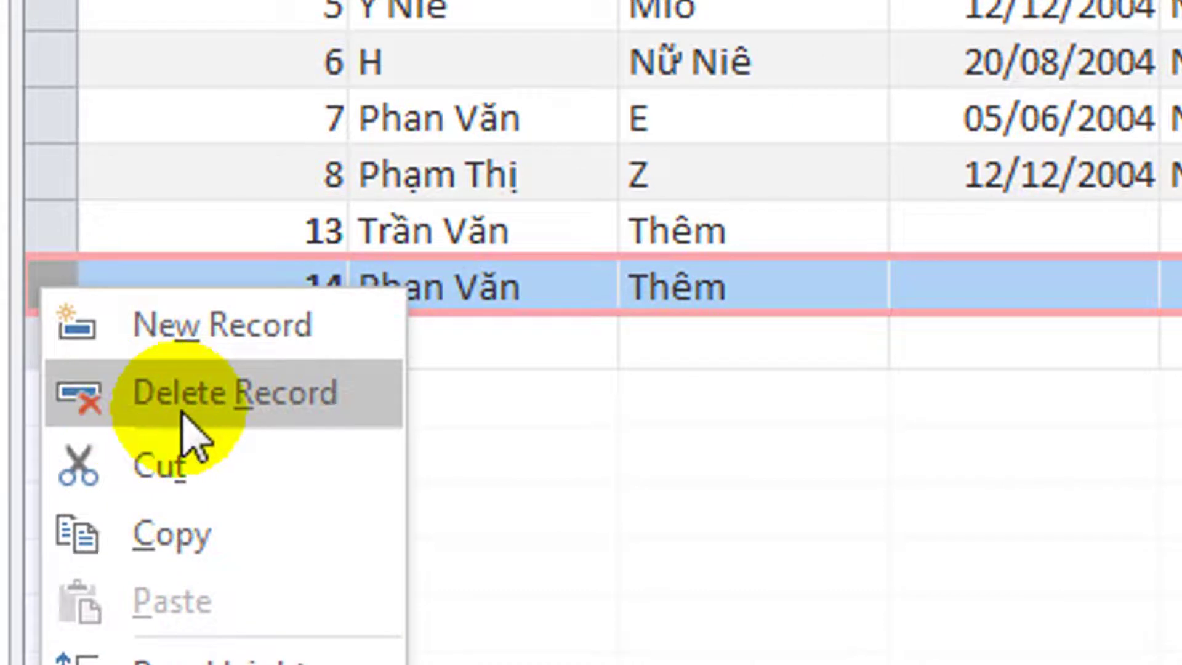
{"action": "left_click", "coordinate": [226, 394]}
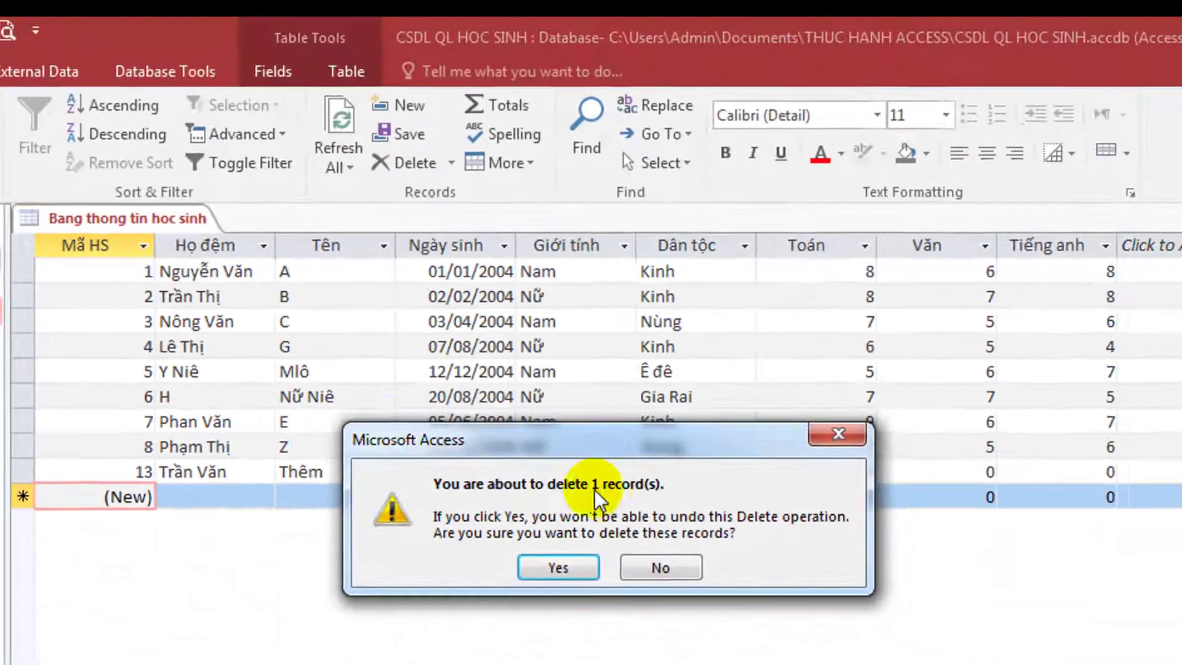
{"action": "left_click", "coordinate": [537, 564]}
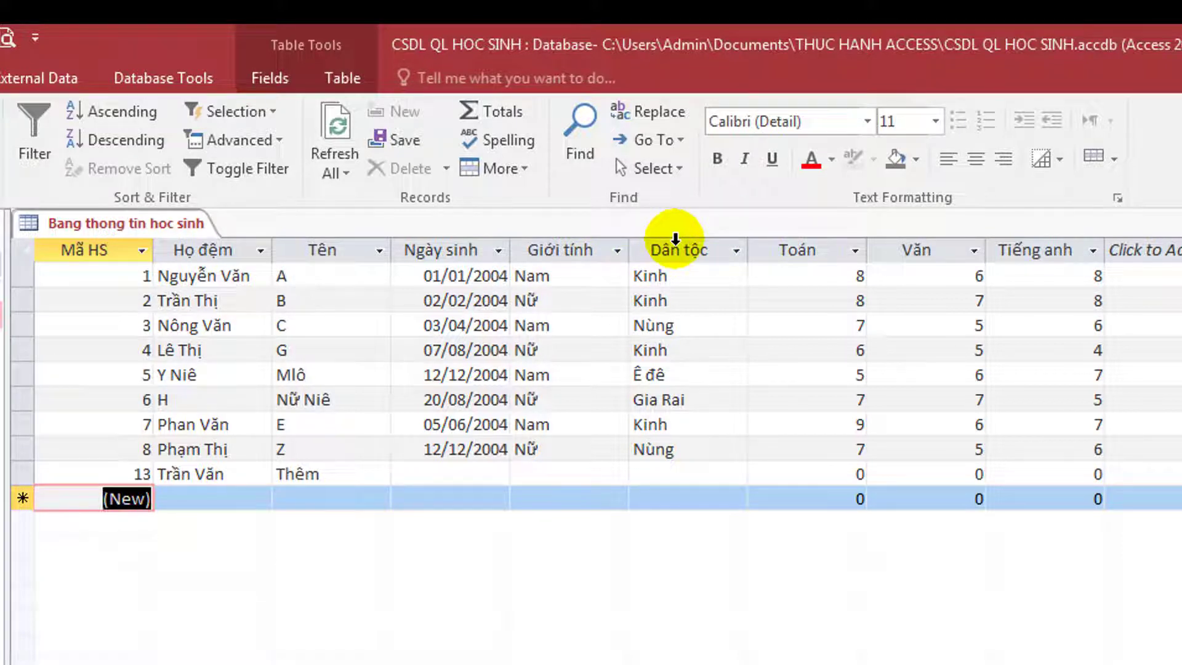
- Request deletion of the Dân tộc field twice, declining the permanent deletion each time
{"action": "left_click", "coordinate": [675, 239]}
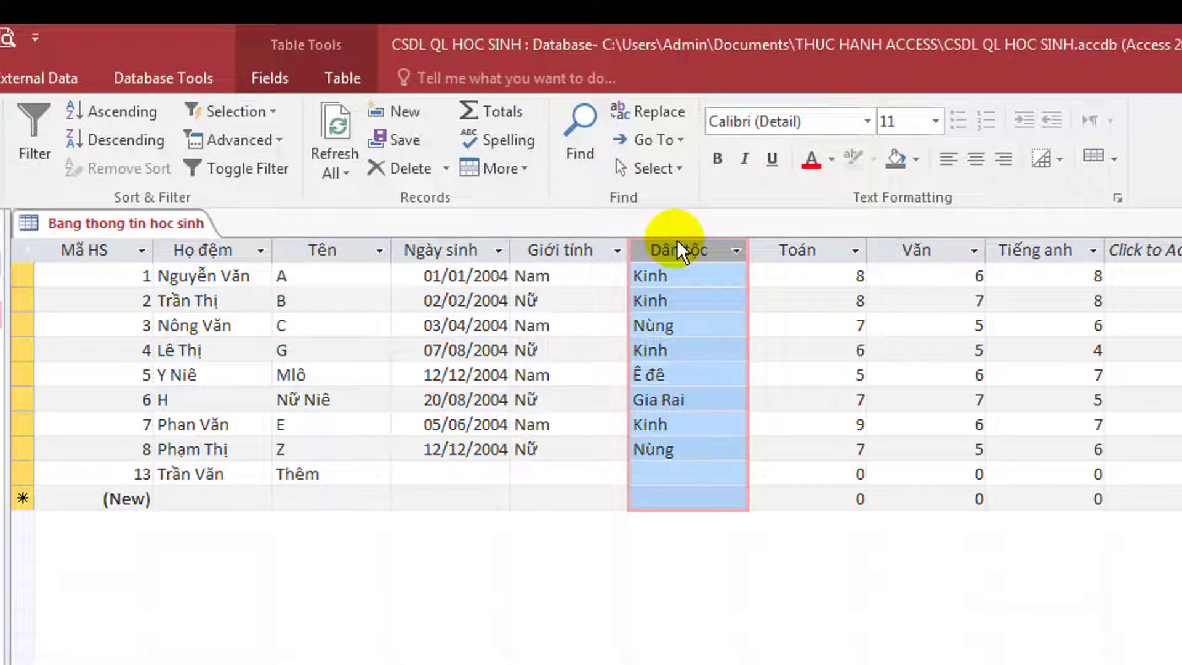
{"action": "left_click", "coordinate": [390, 173]}
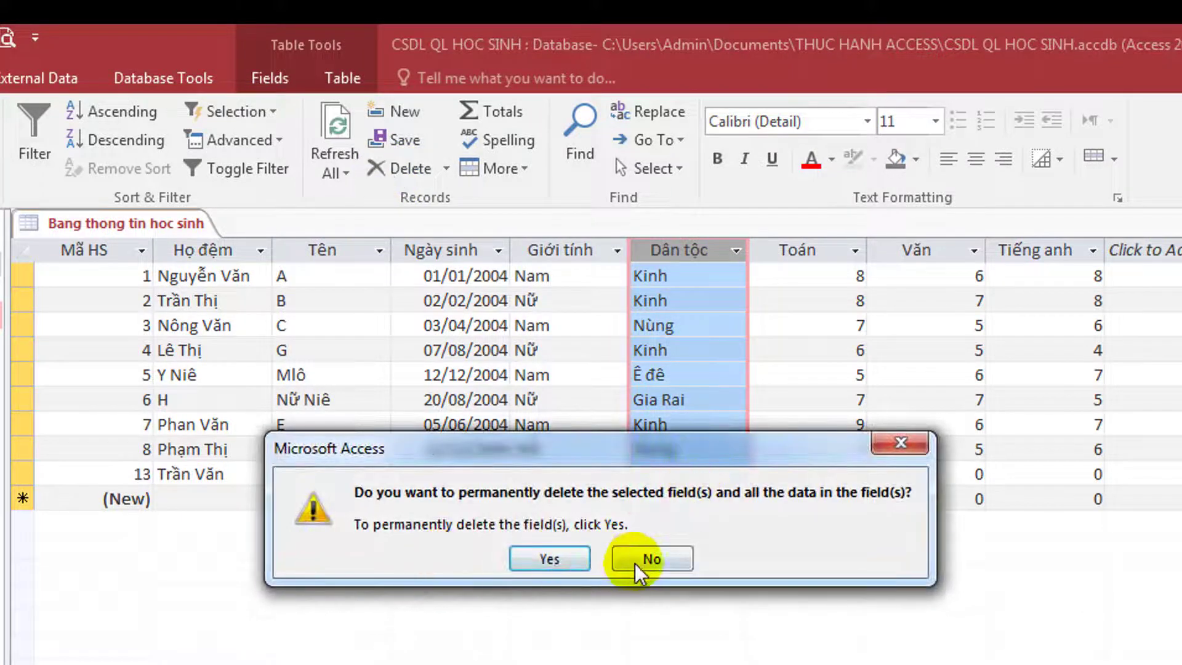
{"action": "left_click", "coordinate": [640, 559]}
{"action": "right_click", "coordinate": [675, 247]}
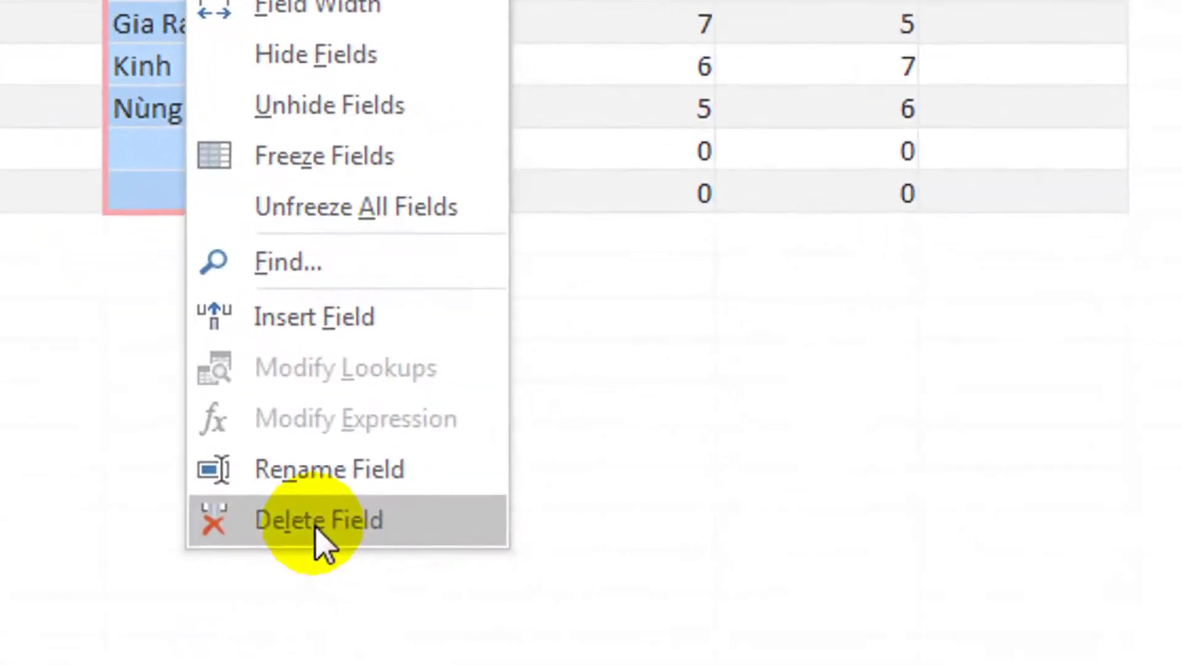
{"action": "left_click", "coordinate": [308, 525]}
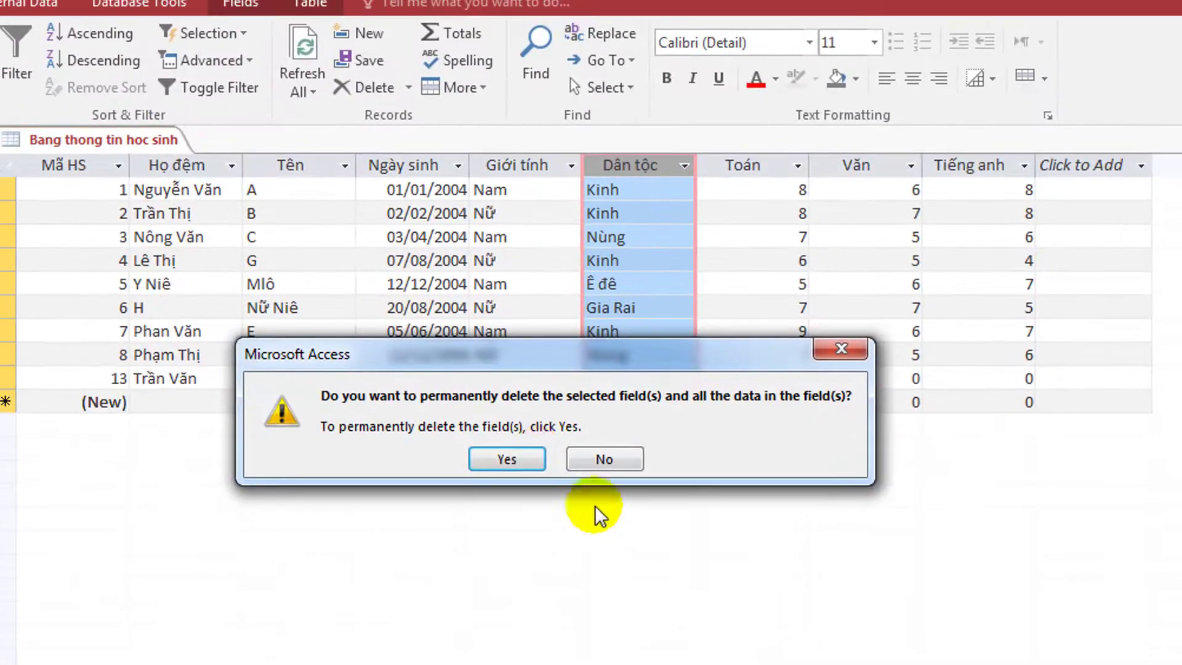
{"action": "left_click", "coordinate": [604, 459]}
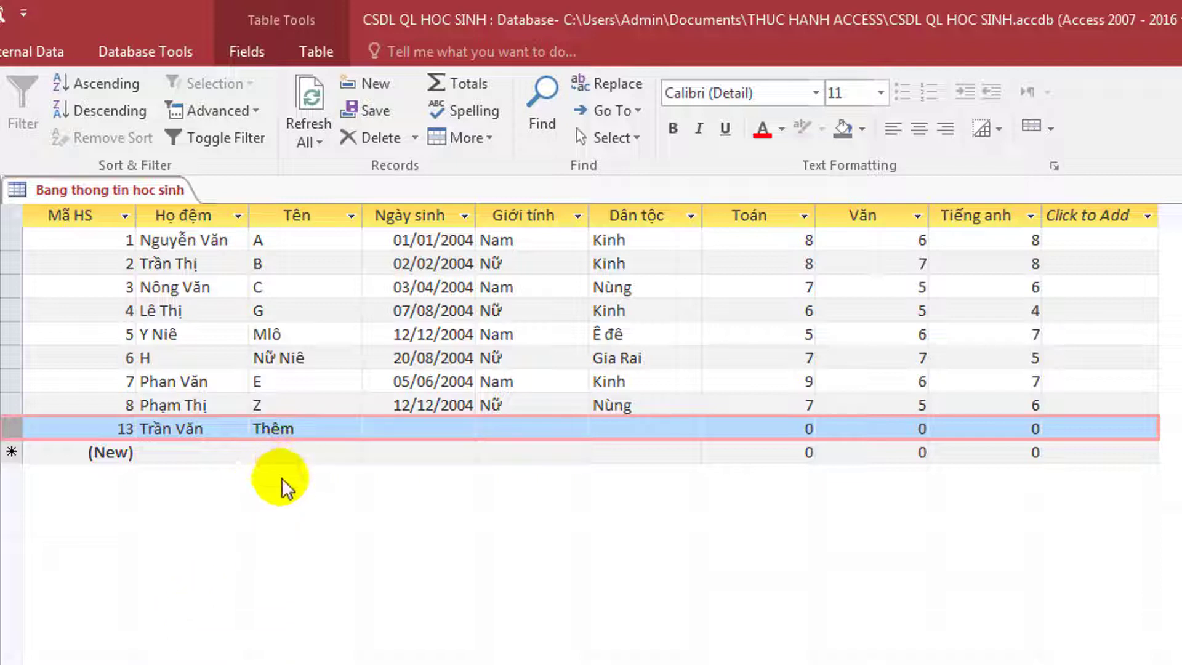
- Fill in the date of birth in the Ngày sinh field of the last student record
{"action": "left_click", "coordinate": [413, 429]}
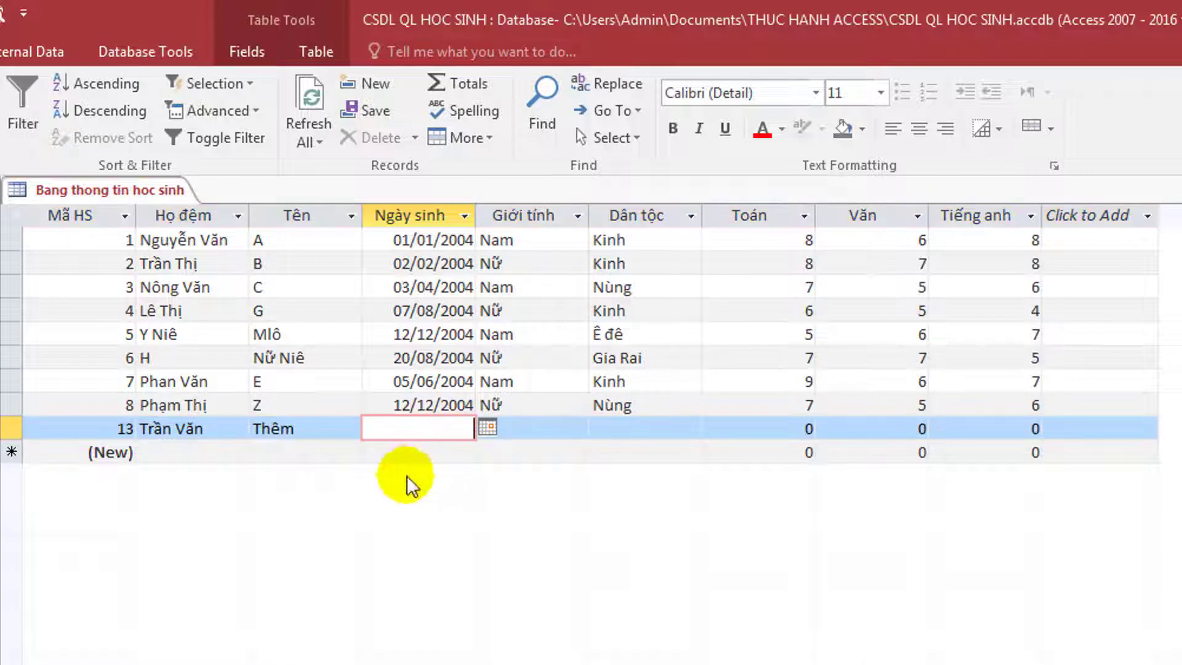
{"action": "left_click", "coordinate": [424, 405]}
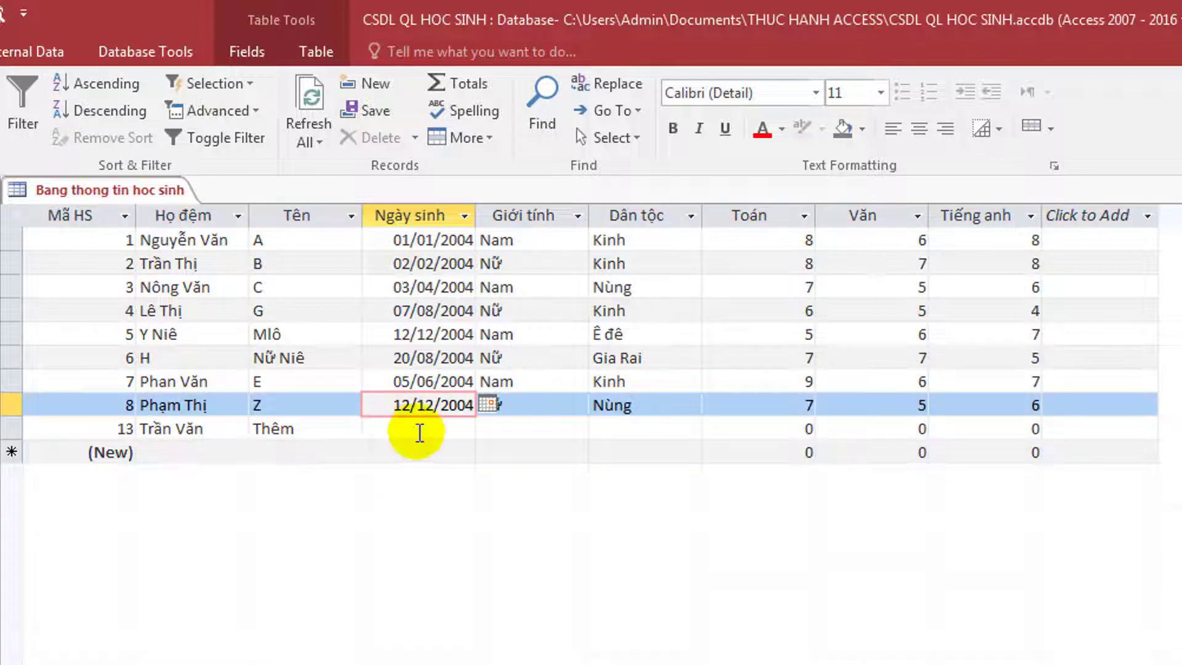
{"action": "left_click", "coordinate": [423, 421]}
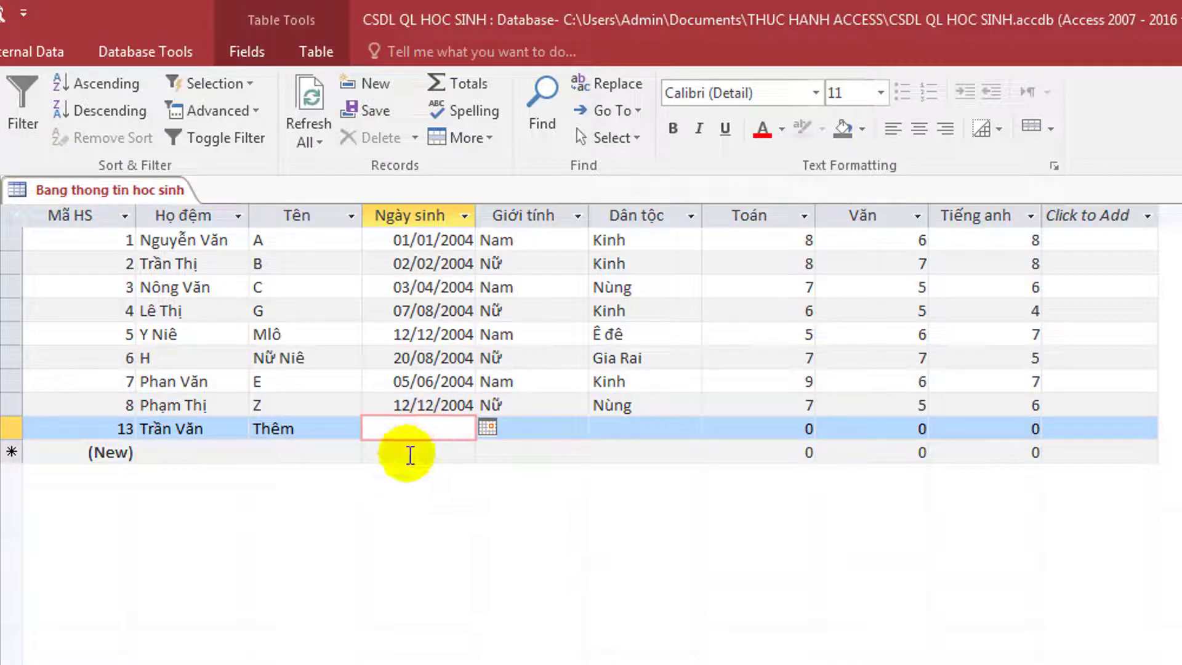
{"action": "type", "text": "10/12/2004"}
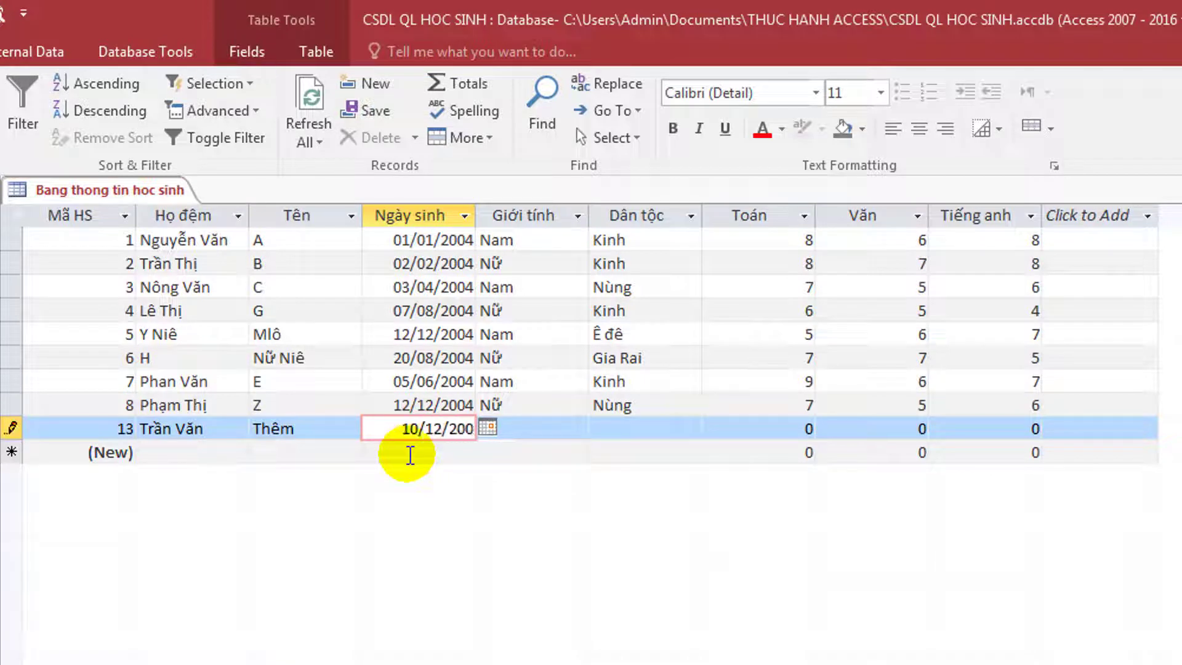
{"action": "left_click", "coordinate": [512, 459]}
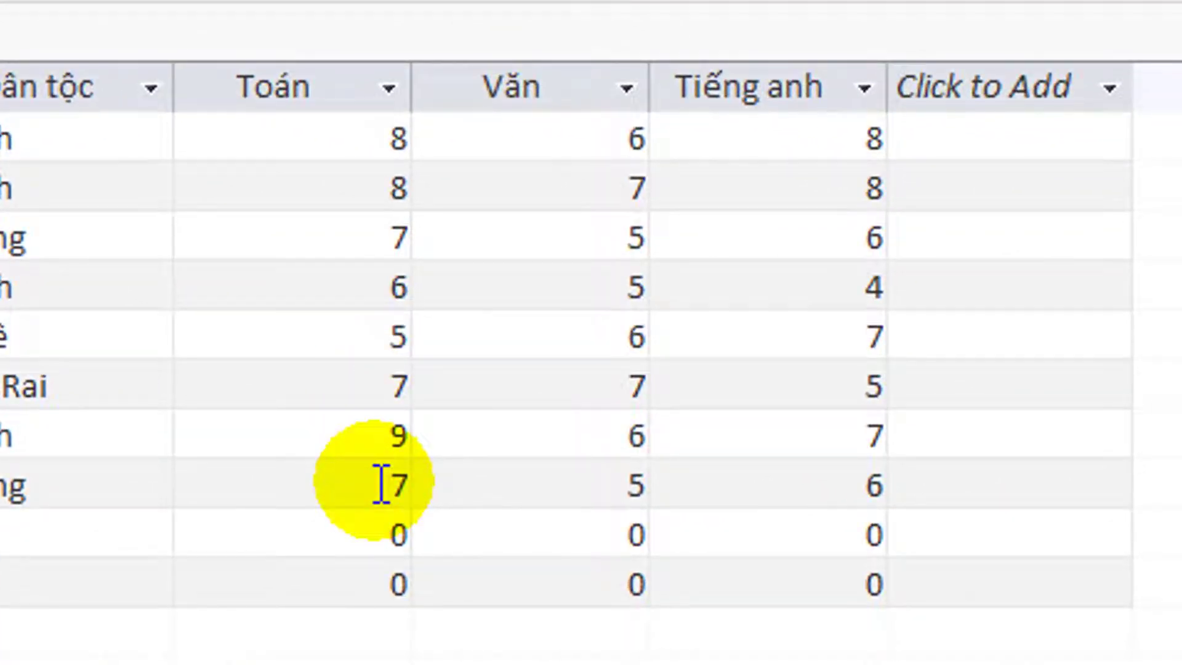
- Set the Toán score of the eighth student record to 8 and leave the row to store it
{"action": "left_click_drag", "start_coordinate": [381, 484], "coordinate": [451, 478]}
{"action": "type", "text": "8"}
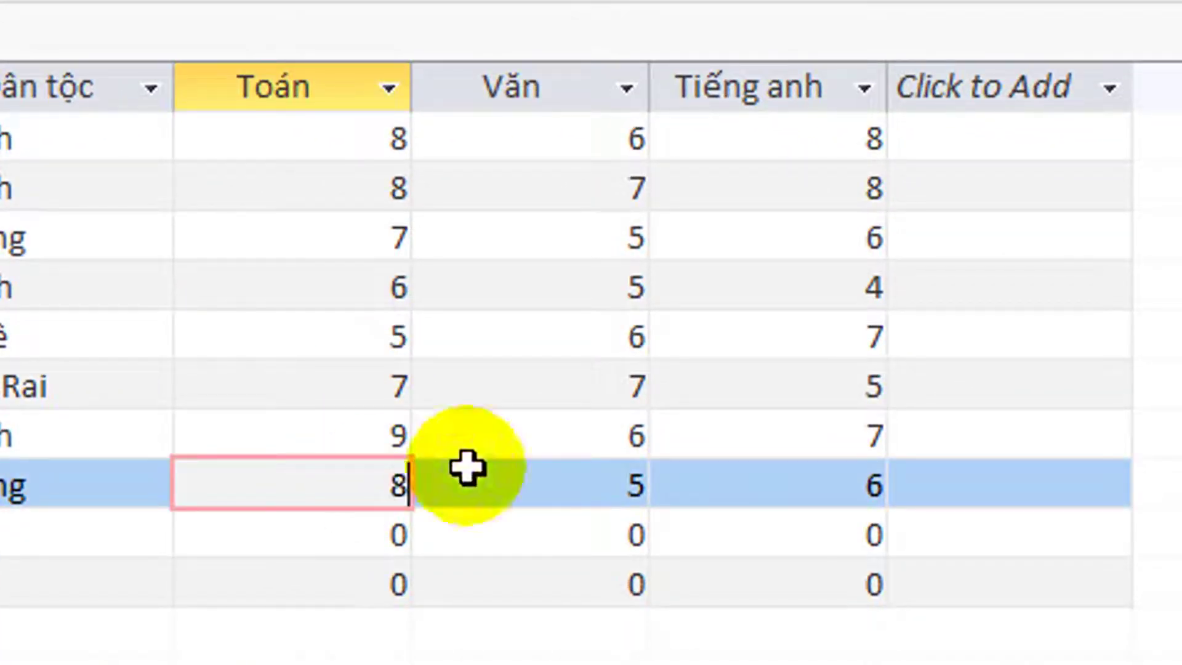
{"action": "left_click", "coordinate": [0, 584]}
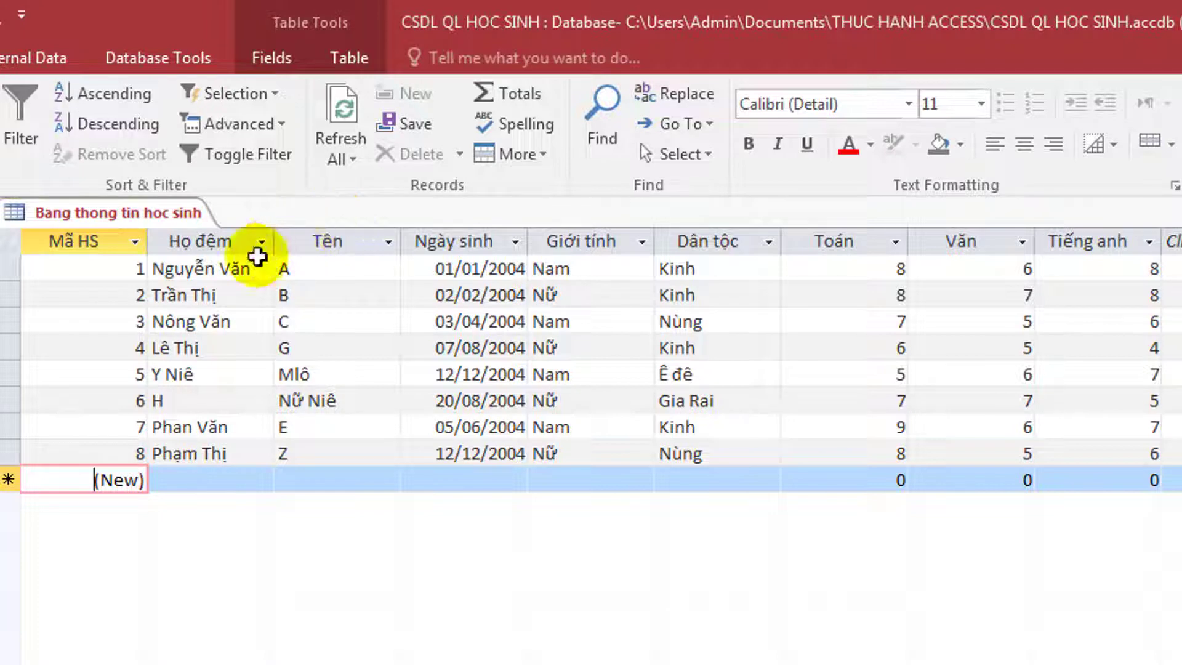
- Sort the student records ascending by Tên, followed by a descending sort on Toán
{"action": "left_click", "coordinate": [327, 240]}
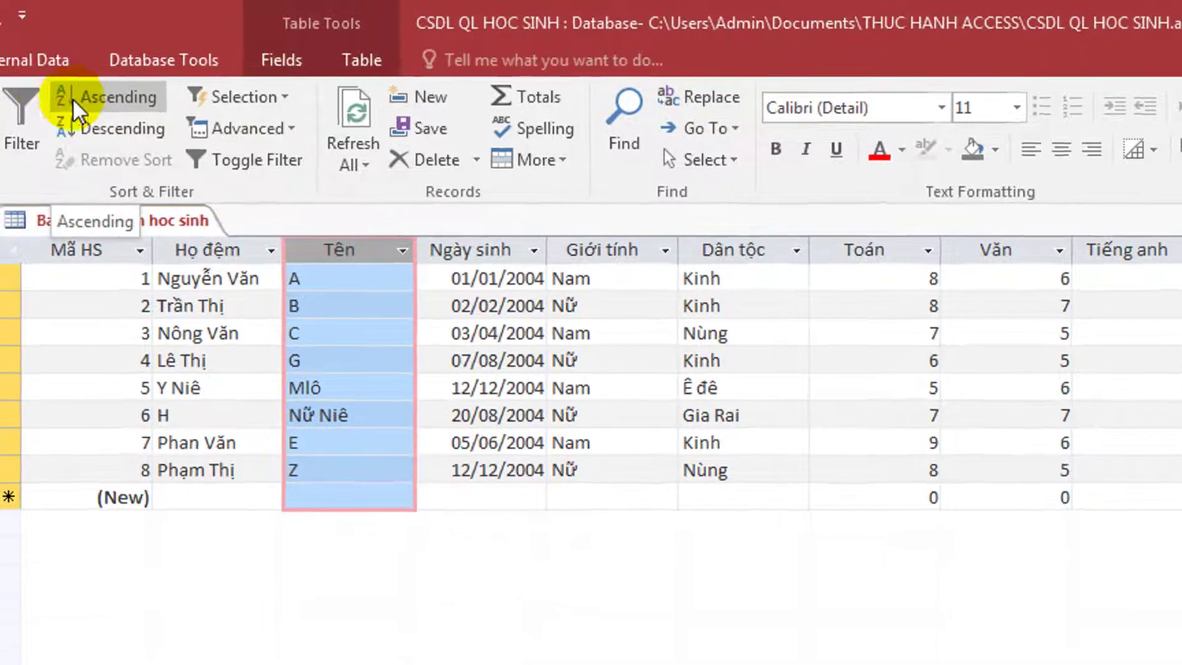
{"action": "left_click", "coordinate": [105, 96]}
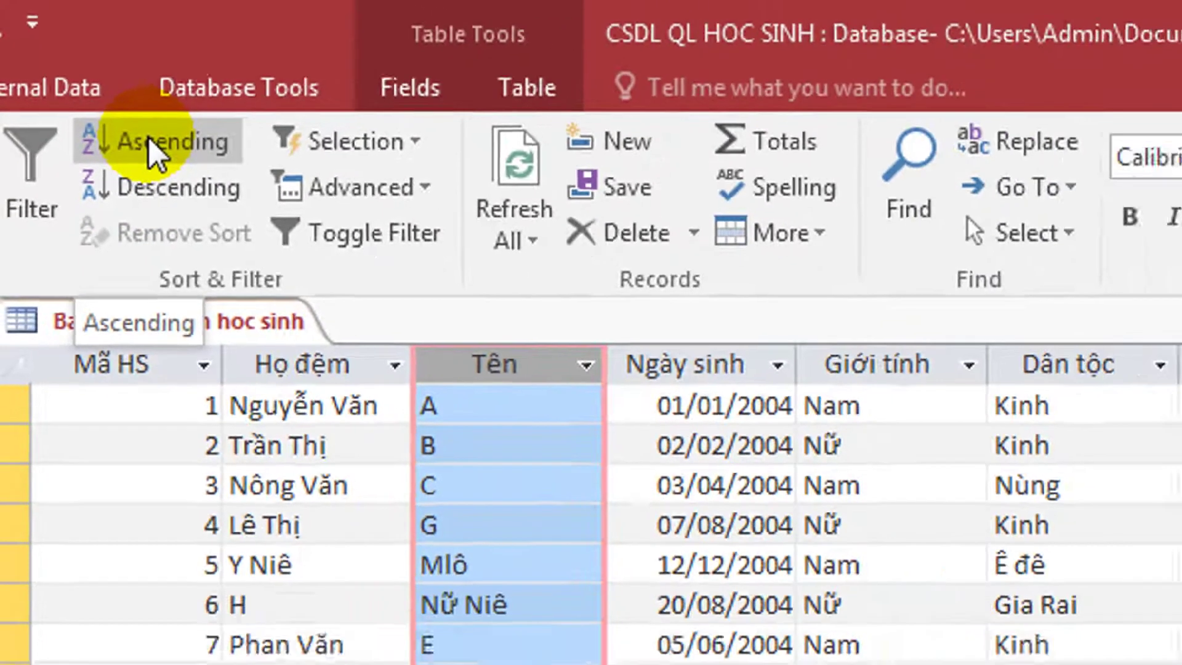
{"action": "left_click", "coordinate": [198, 185]}
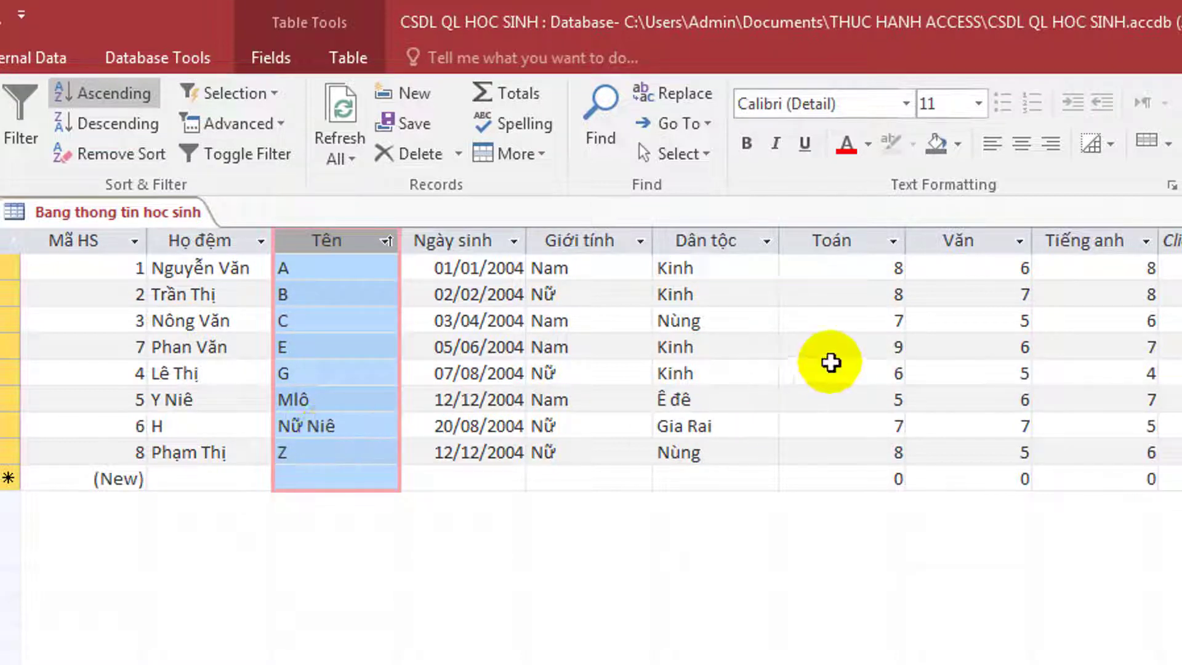
{"action": "left_click", "coordinate": [836, 240]}
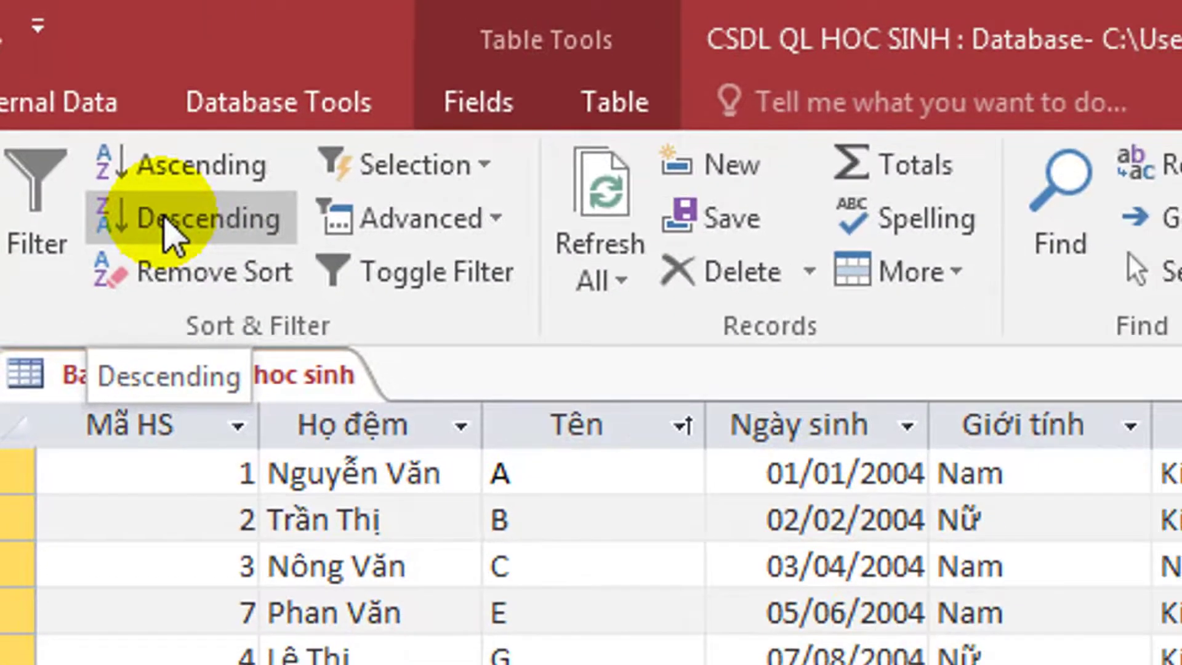
{"action": "left_click", "coordinate": [184, 253]}
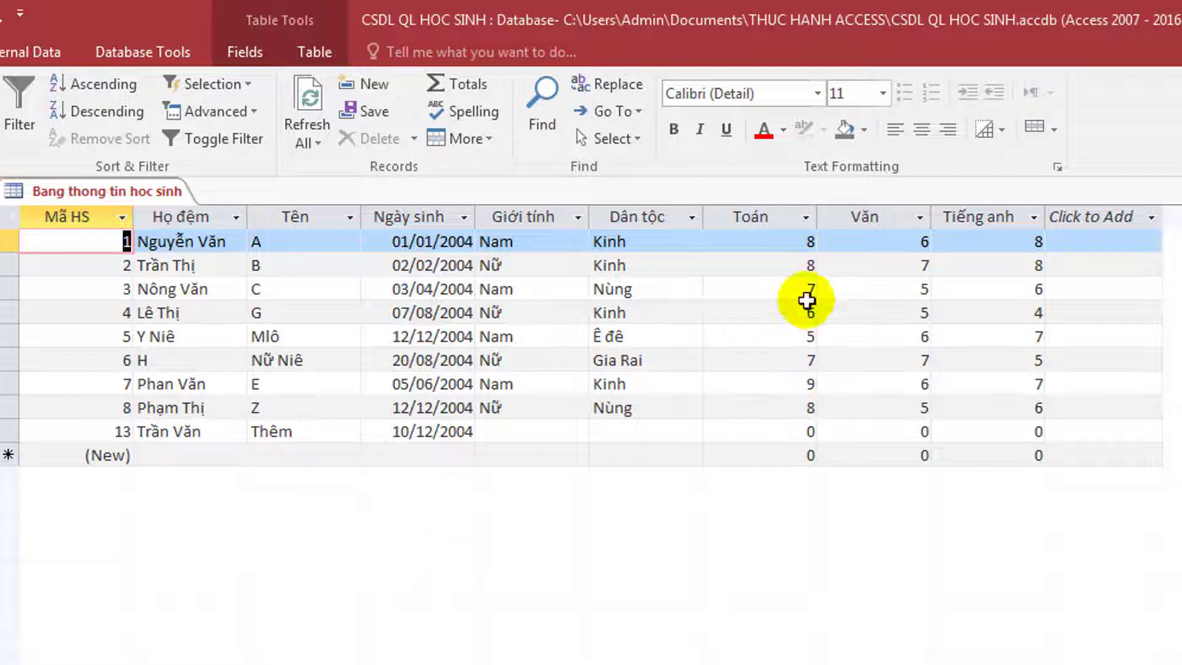
- Filter the student records by selection to those whose Toán equals 8, and remove the filter after viewing
{"action": "left_click", "coordinate": [766, 243]}
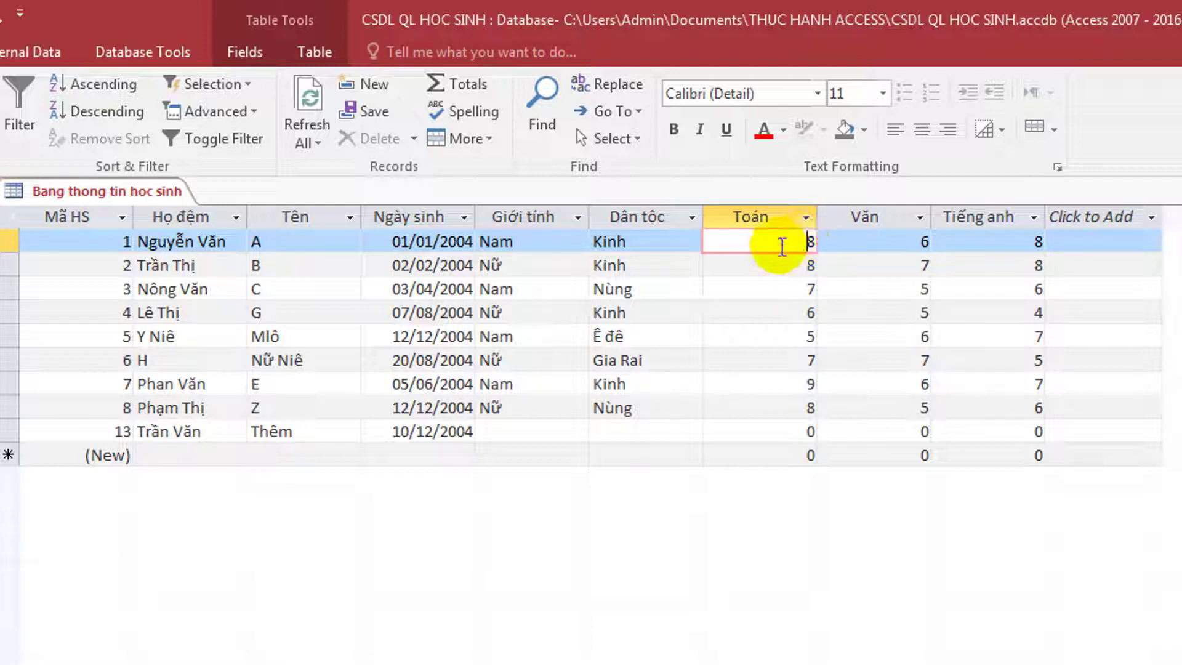
{"action": "left_click", "coordinate": [220, 84]}
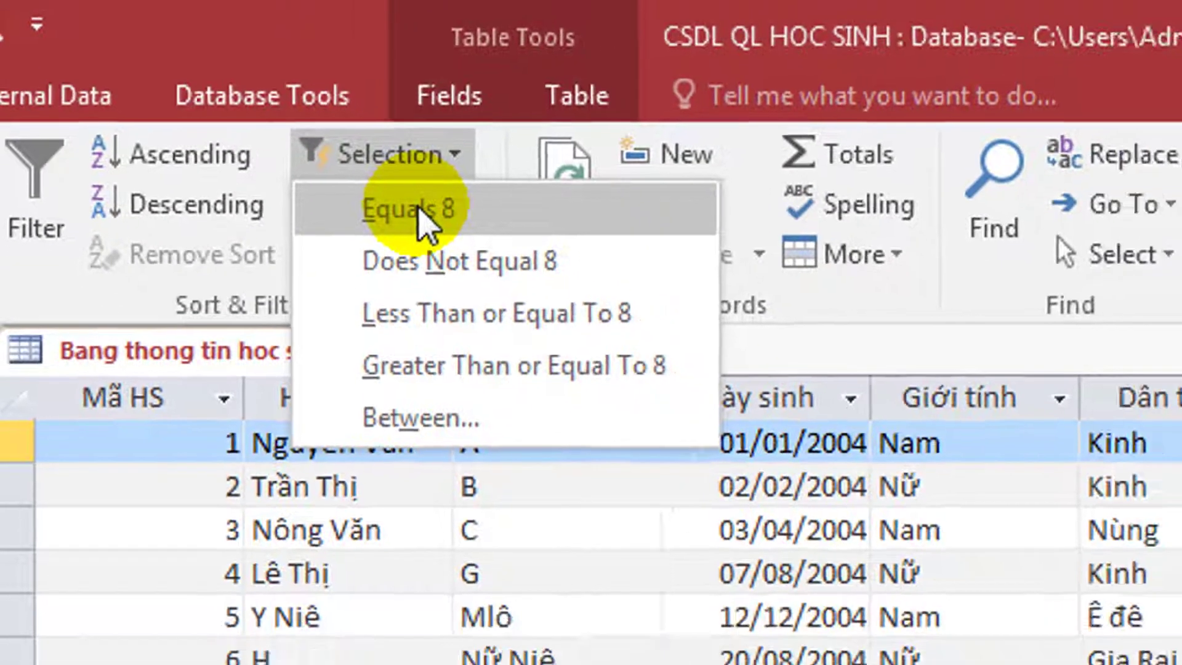
{"action": "left_click", "coordinate": [455, 241]}
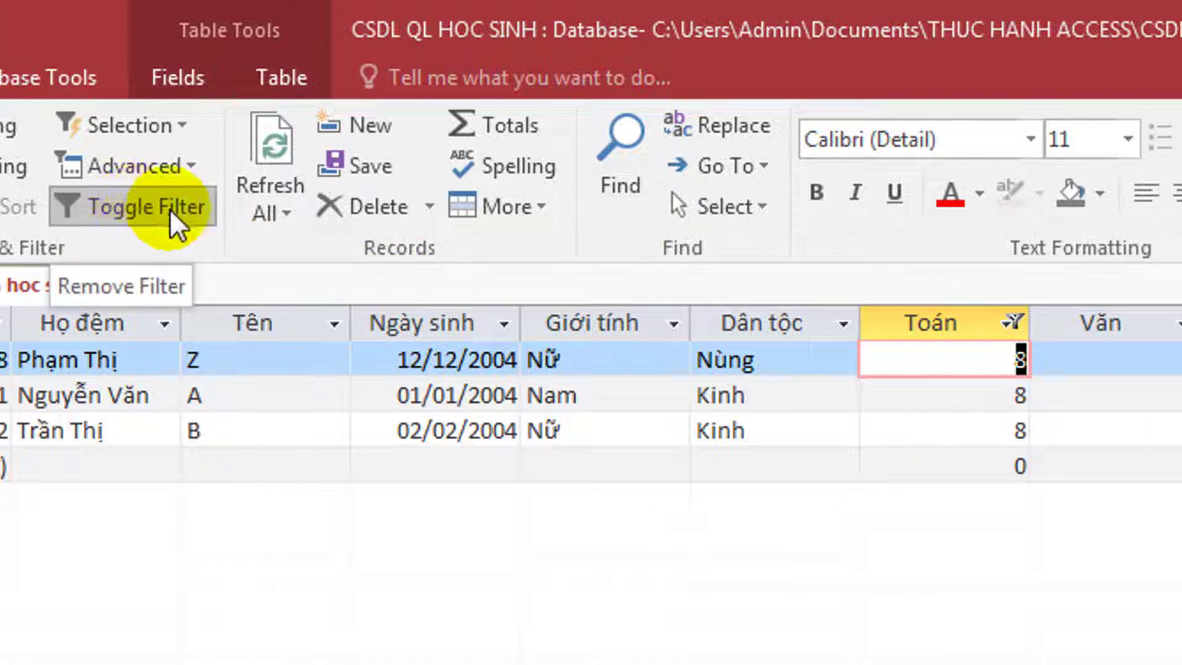
{"action": "left_click", "coordinate": [123, 205]}
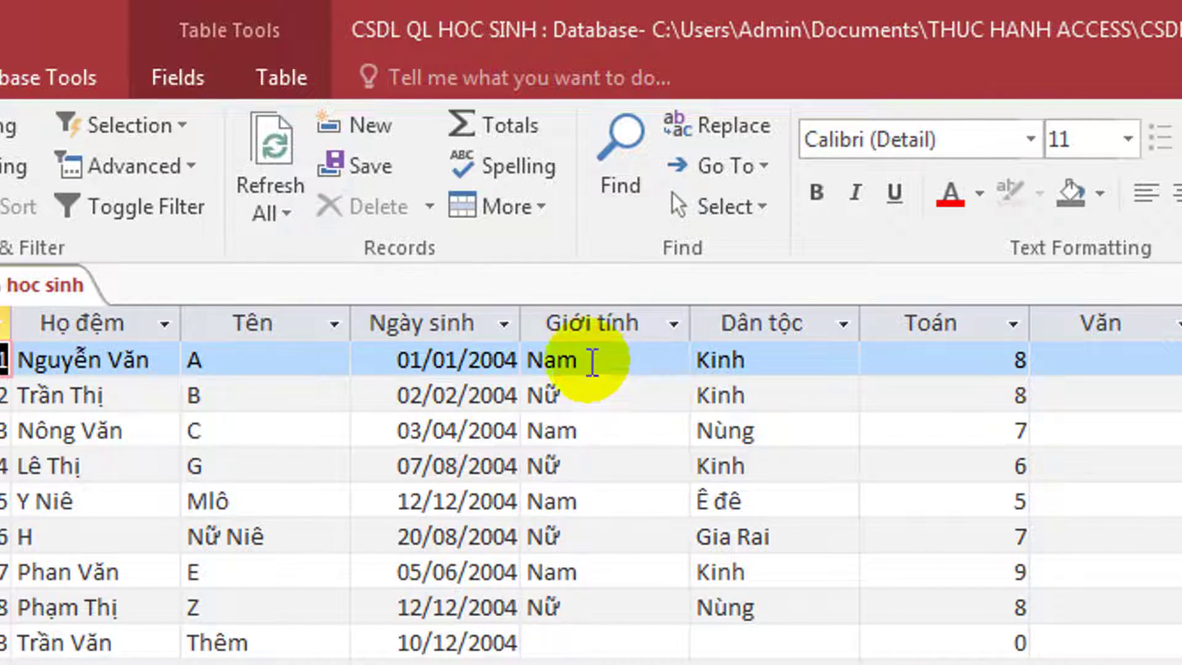
- Filter the student records by selection to those whose Giới tính equals "Nam", and remove the filter after viewing
{"action": "left_click", "coordinate": [587, 425]}
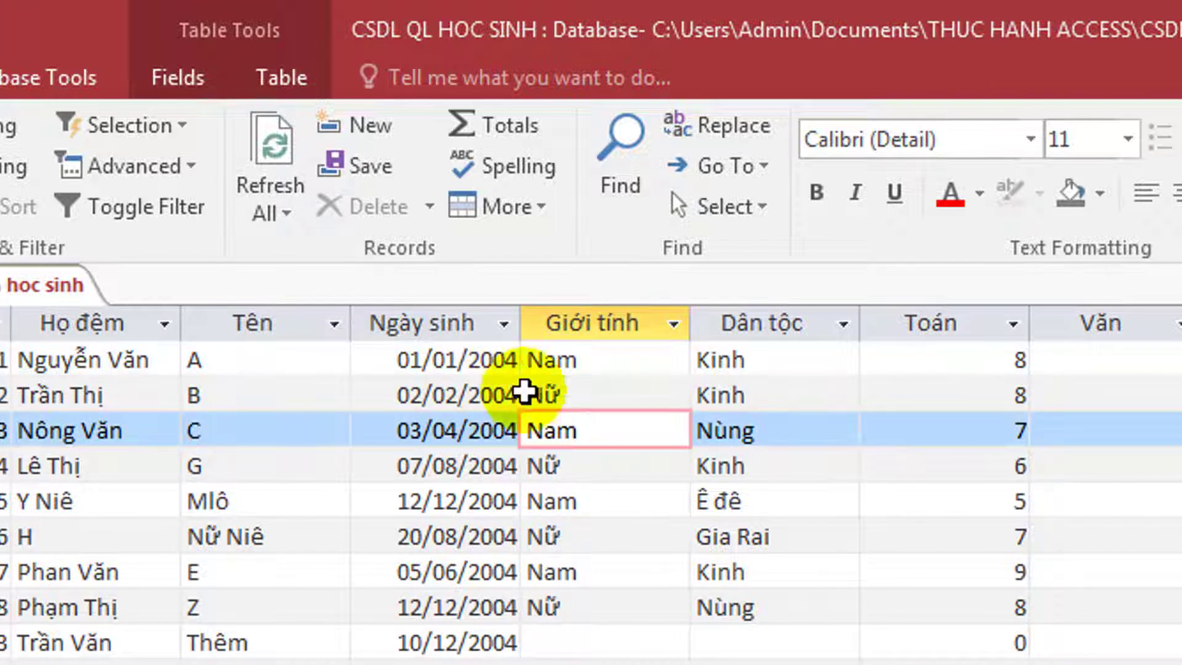
{"action": "left_click", "coordinate": [143, 127]}
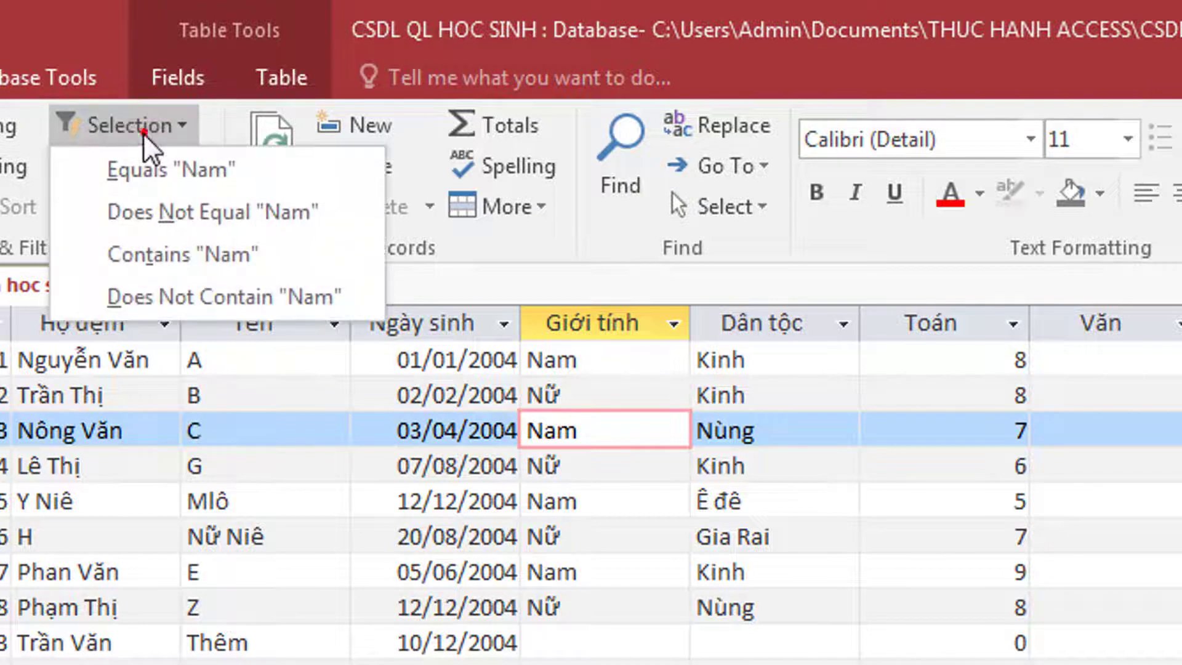
{"action": "left_click", "coordinate": [153, 171]}
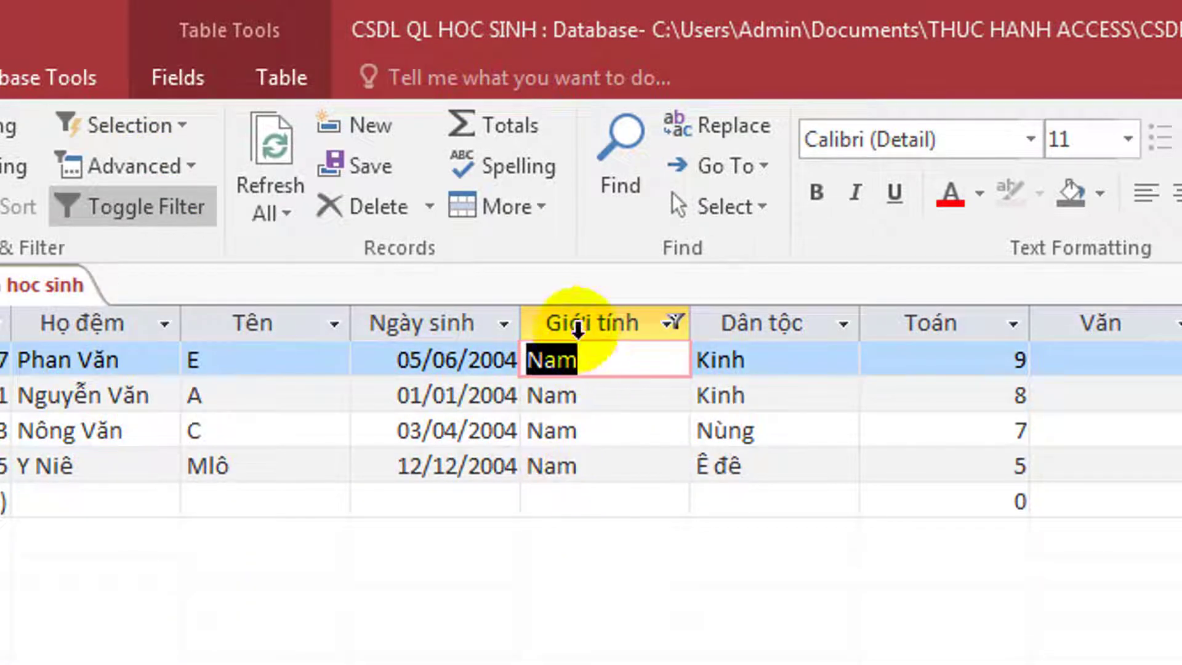
{"action": "left_click", "coordinate": [147, 211]}
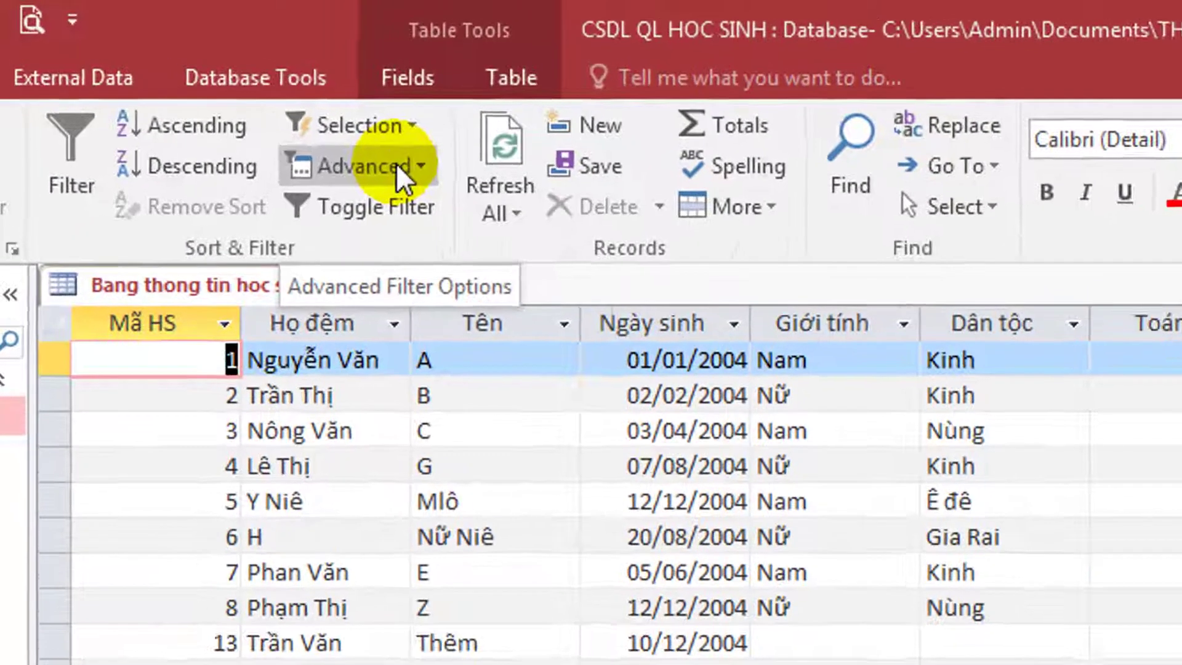
- Filter by form for students with Giới tính "Nữ" and Toán >=8, and remove the filter after viewing
{"action": "left_click", "coordinate": [290, 123]}
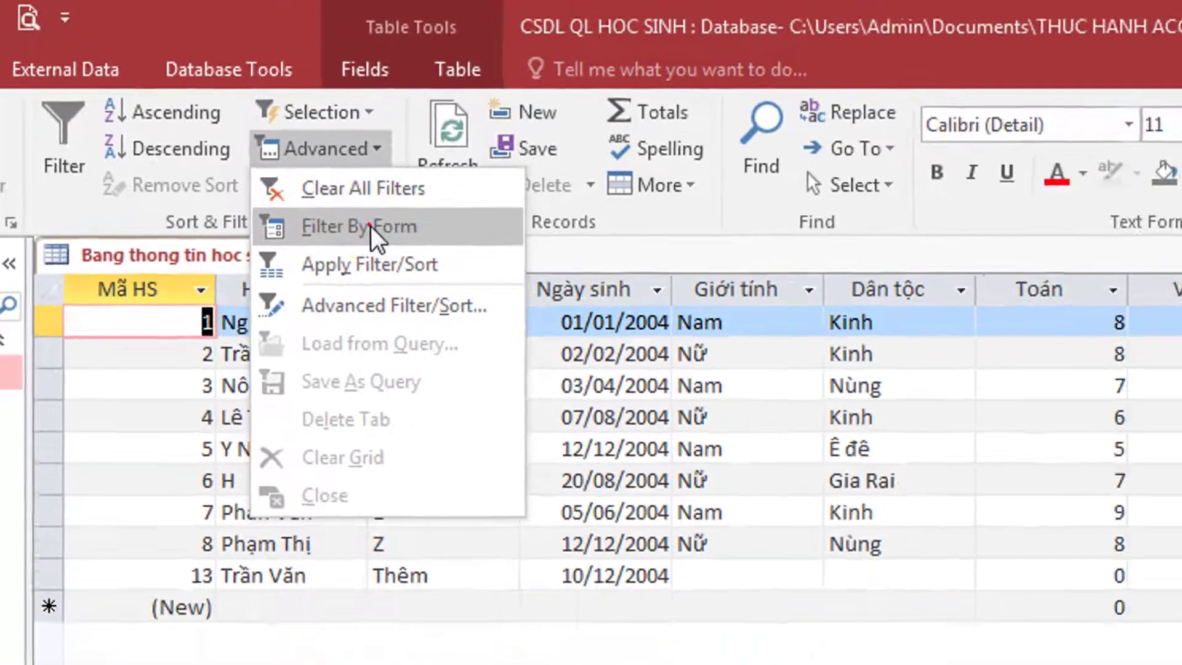
{"action": "left_click", "coordinate": [474, 279]}
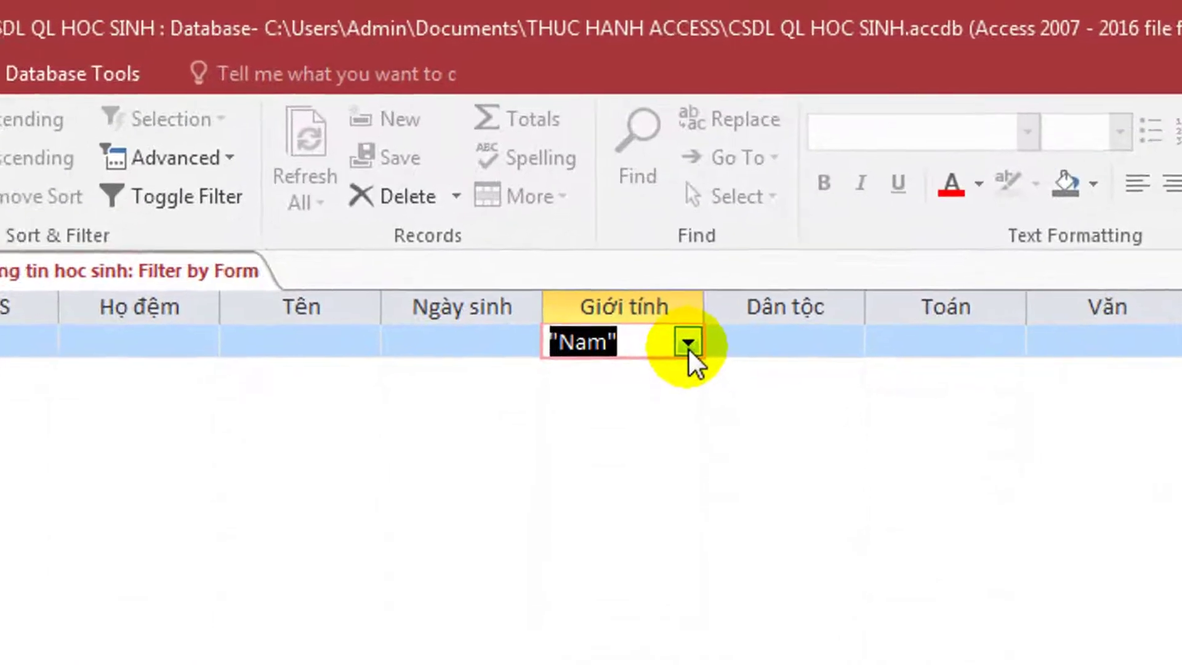
{"action": "left_click", "coordinate": [689, 347]}
{"action": "left_click", "coordinate": [601, 443]}
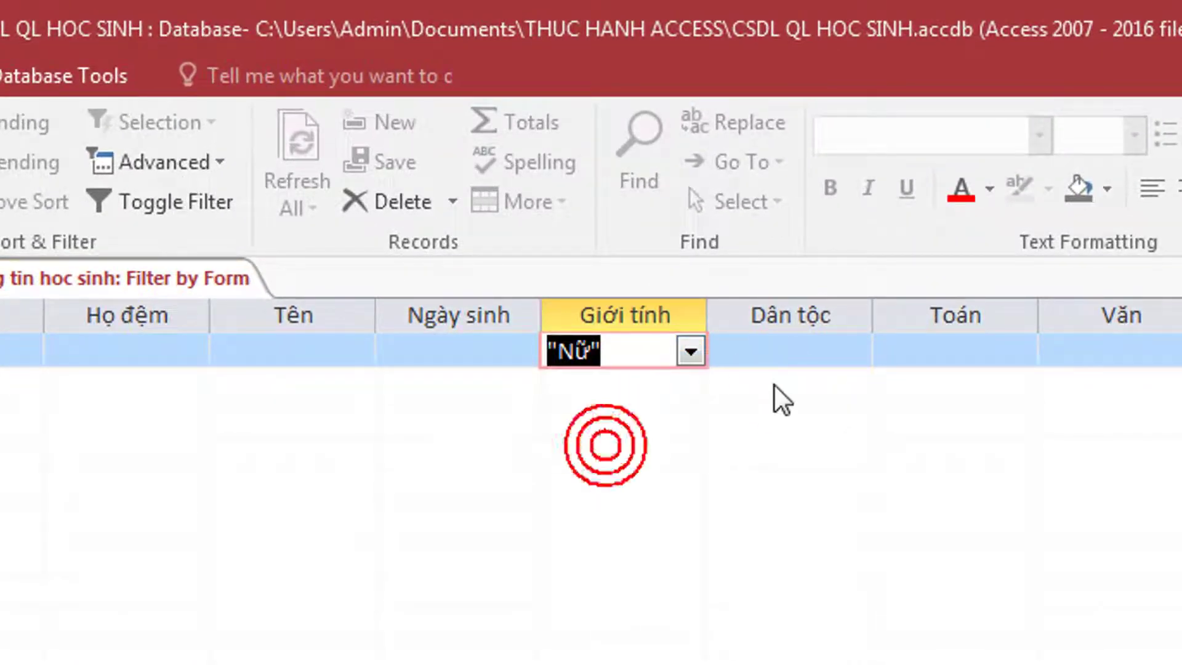
{"action": "left_click", "coordinate": [986, 350]}
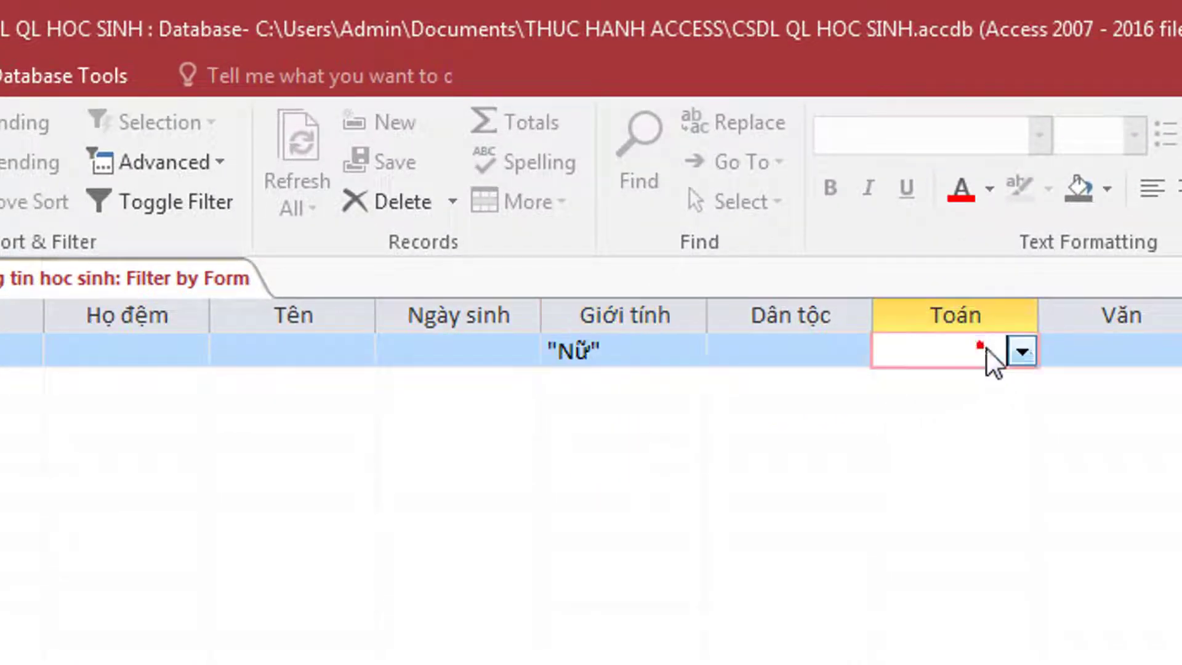
{"action": "left_click", "coordinate": [1034, 353]}
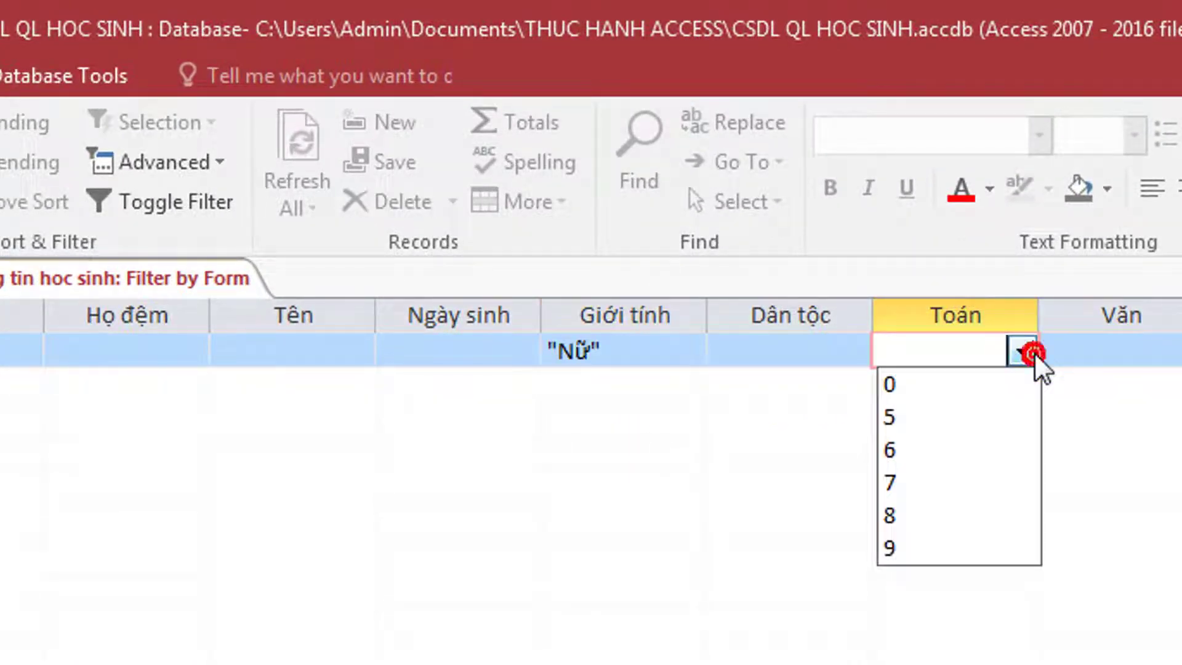
{"action": "left_click", "coordinate": [919, 514]}
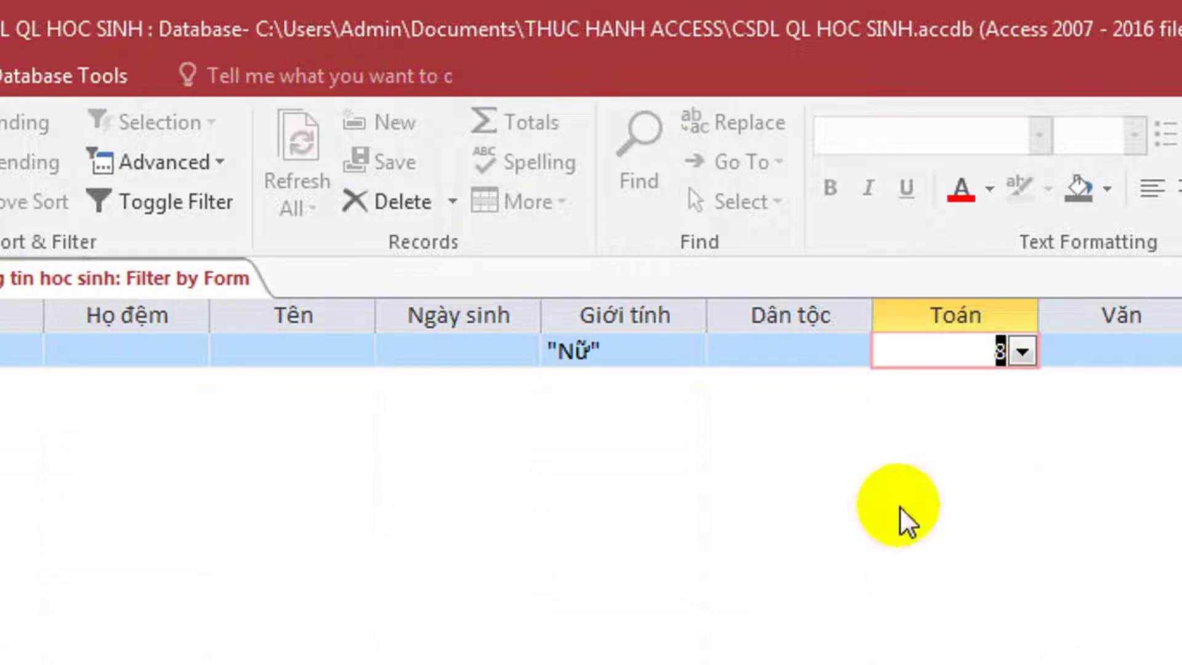
{"action": "left_click", "coordinate": [985, 352]}
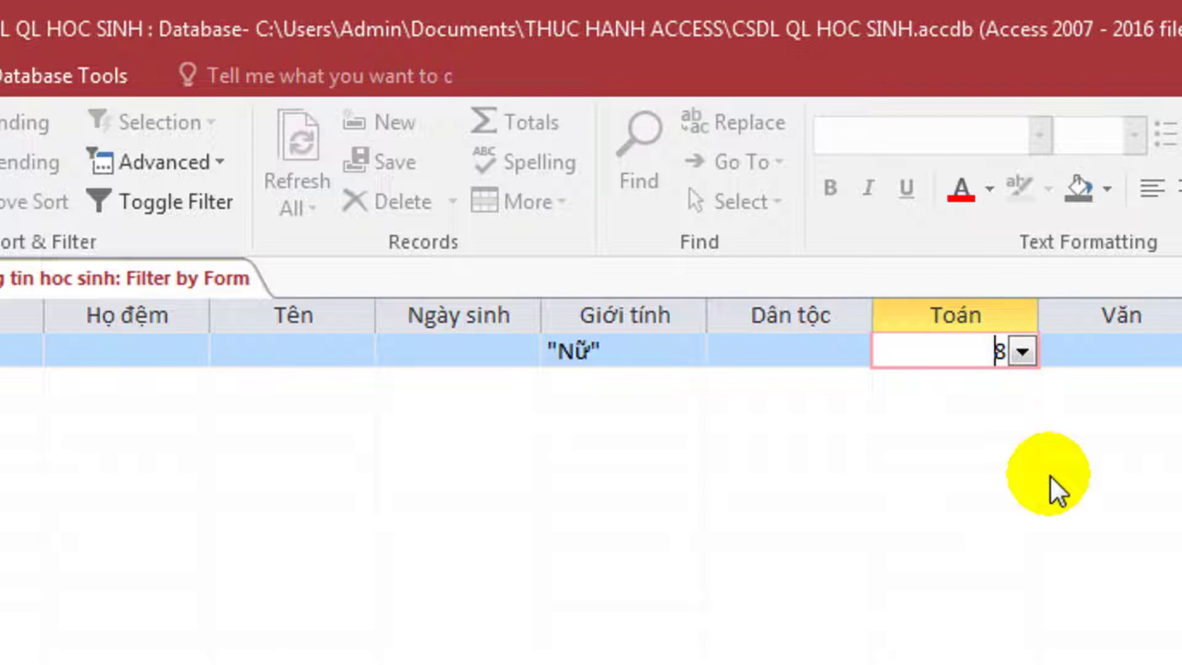
{"action": "type", "text": ">="}
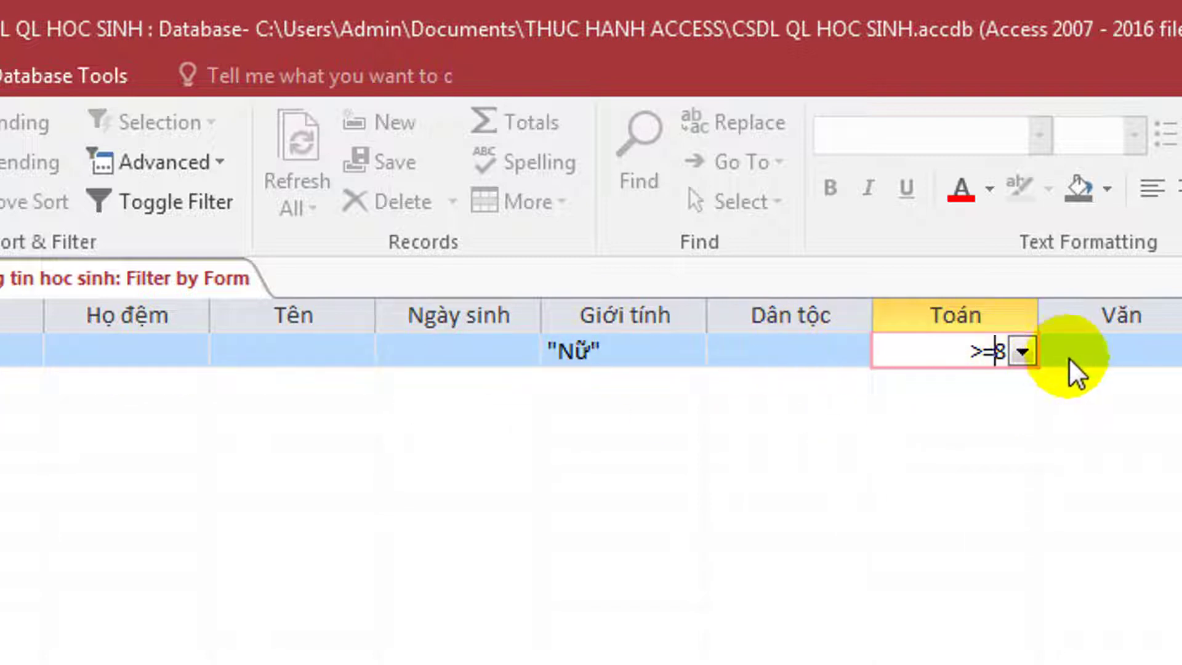
{"action": "left_click", "coordinate": [159, 202]}
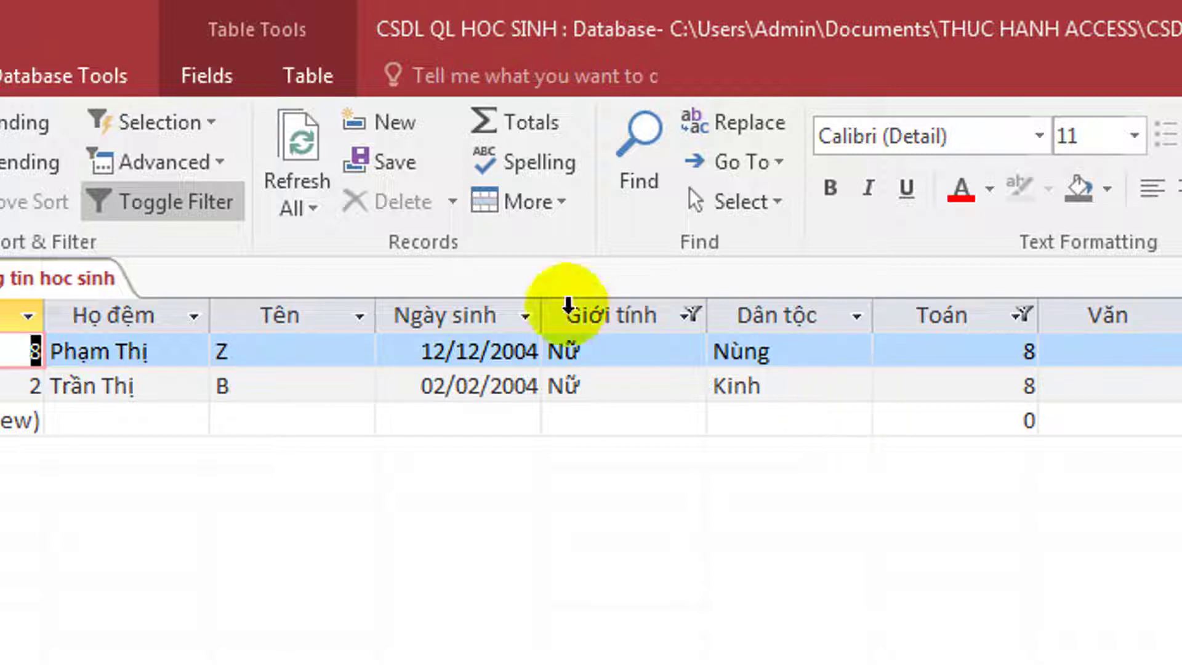
{"action": "left_click", "coordinate": [157, 206]}
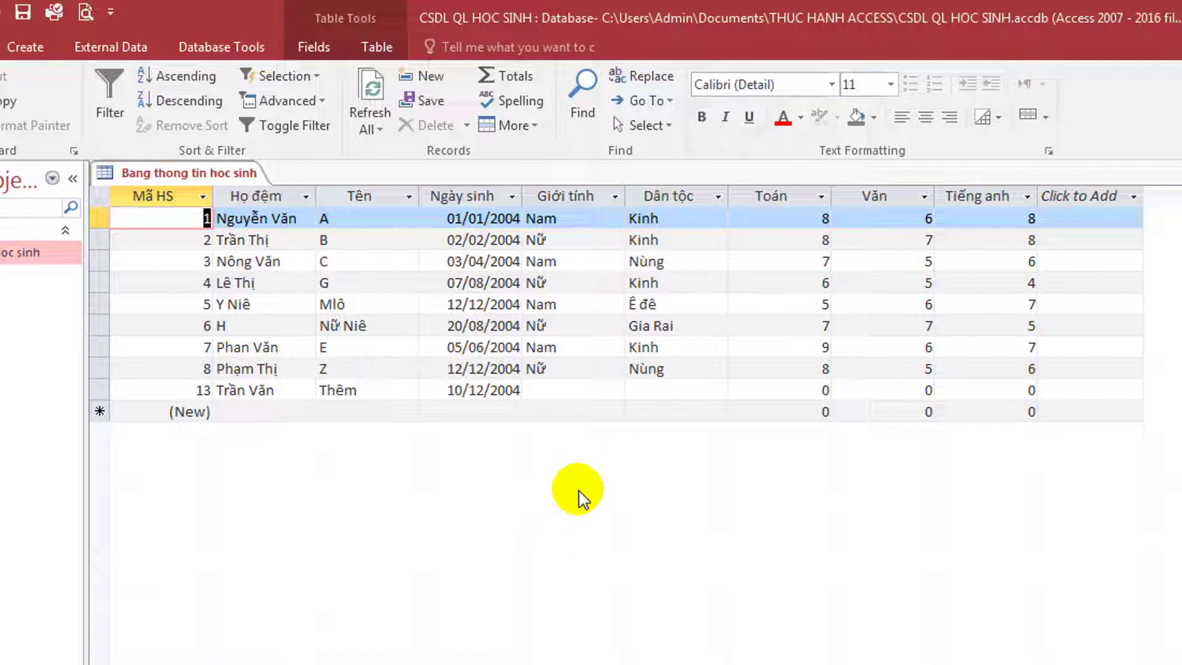
- Set up a find and replace on the Giới tính column to find "Nam" and replace it with "1"
{"action": "left_click", "coordinate": [575, 187]}
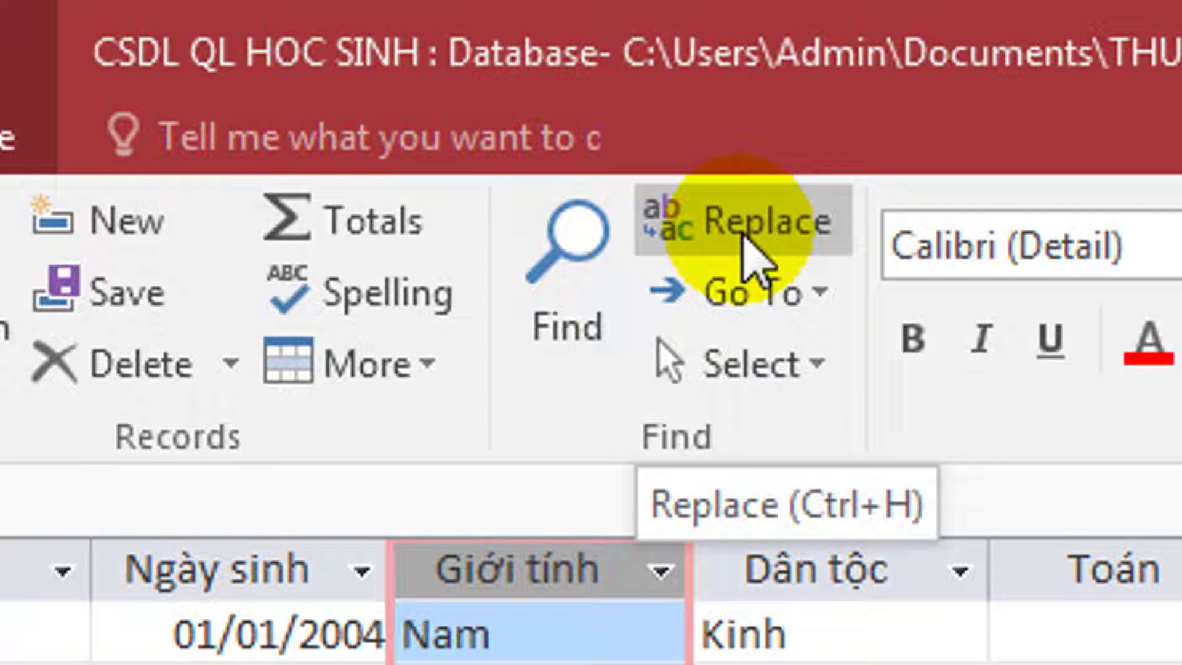
{"action": "left_click", "coordinate": [746, 247]}
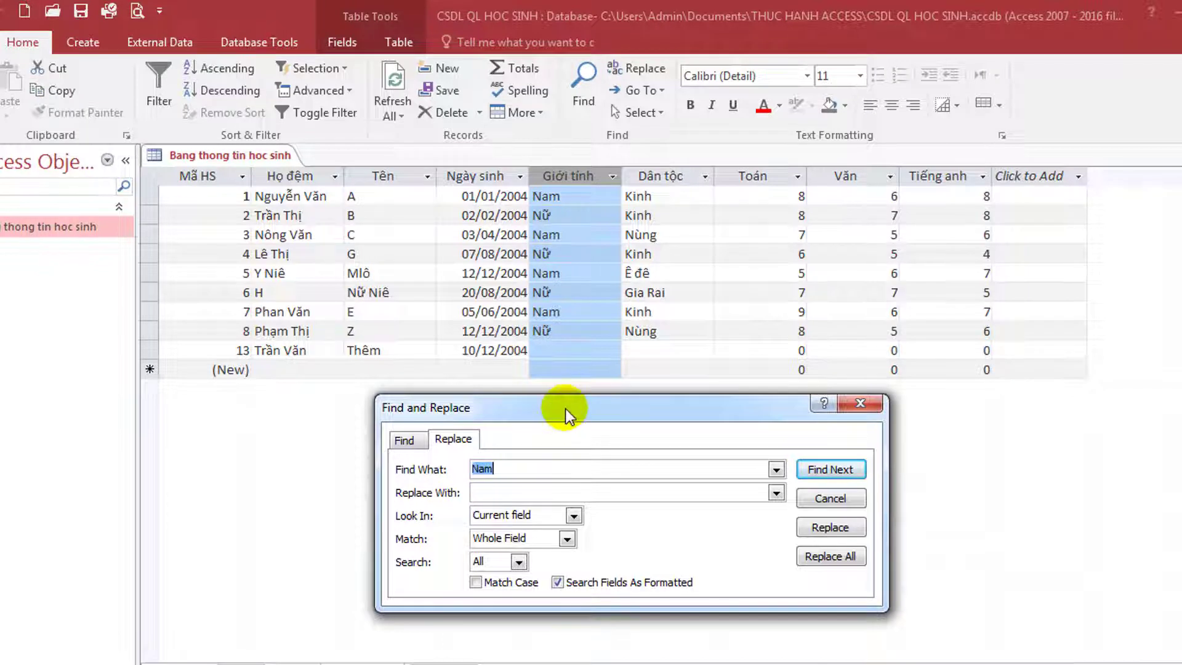
{"action": "left_click_drag", "start_coordinate": [565, 408], "coordinate": [565, 398]}
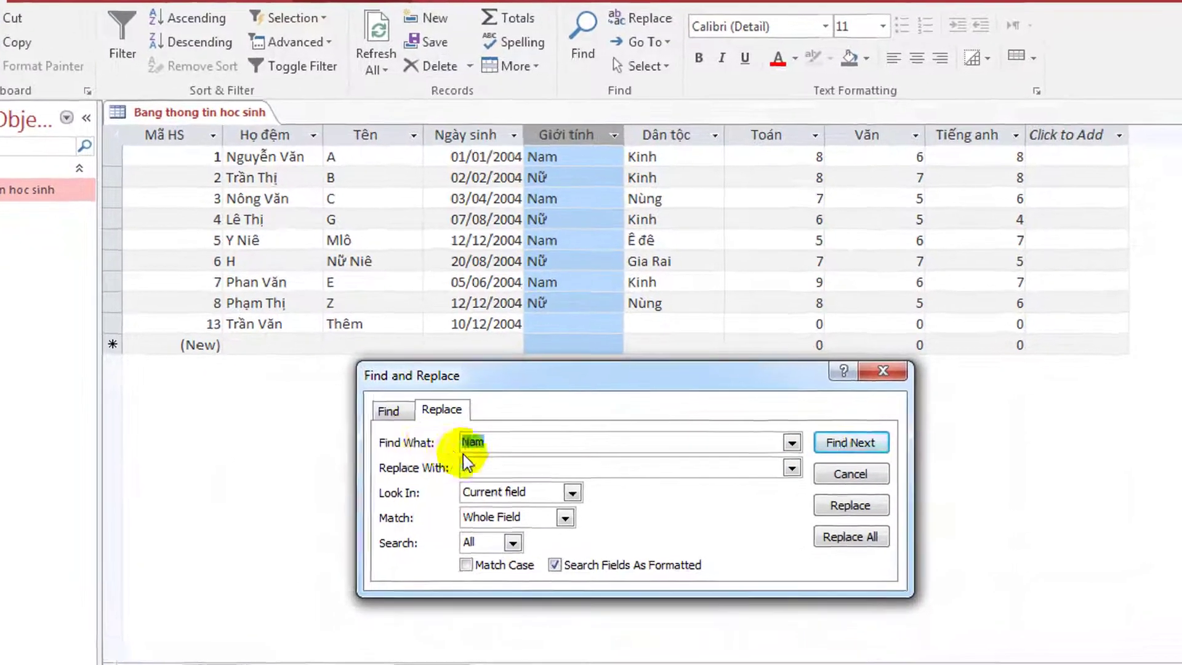
{"action": "left_click", "coordinate": [523, 442]}
{"action": "key", "text": "BackSpace"}
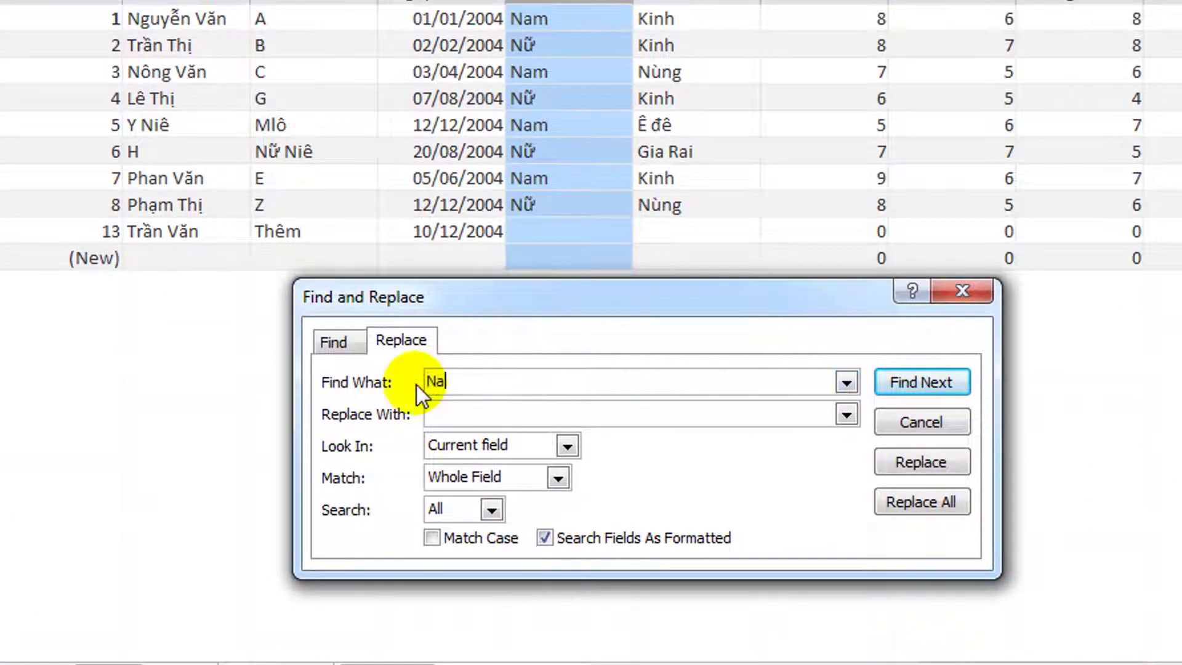
{"action": "type", "text": "m"}
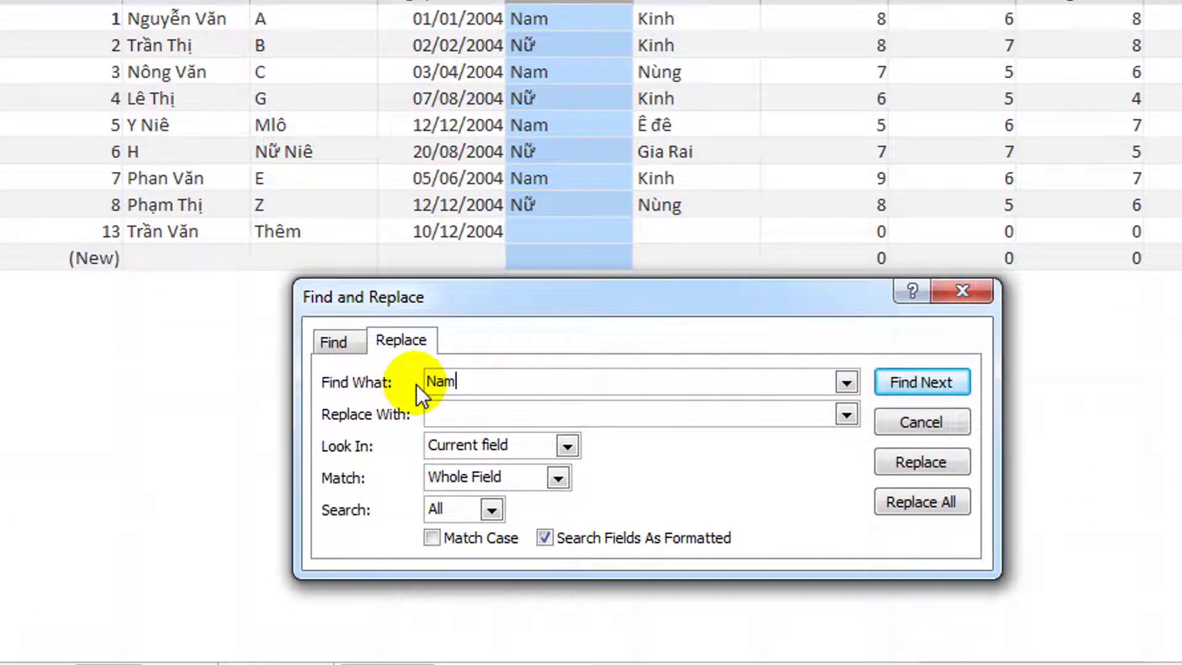
{"action": "left_click", "coordinate": [459, 408]}
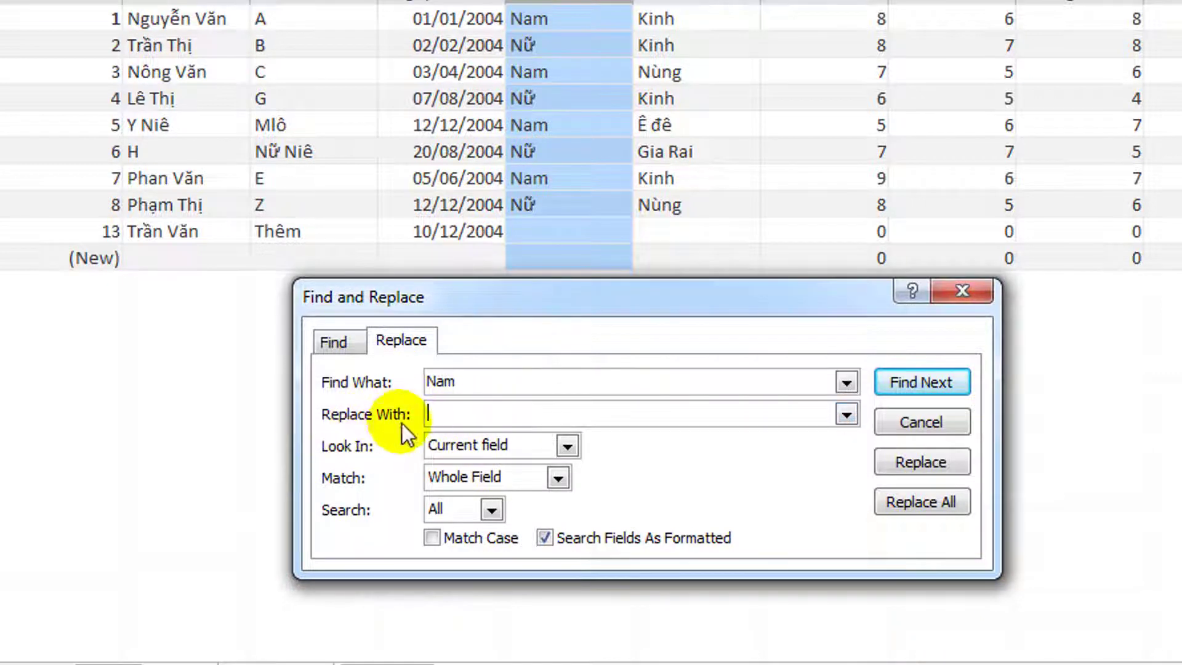
{"action": "type", "text": "1"}
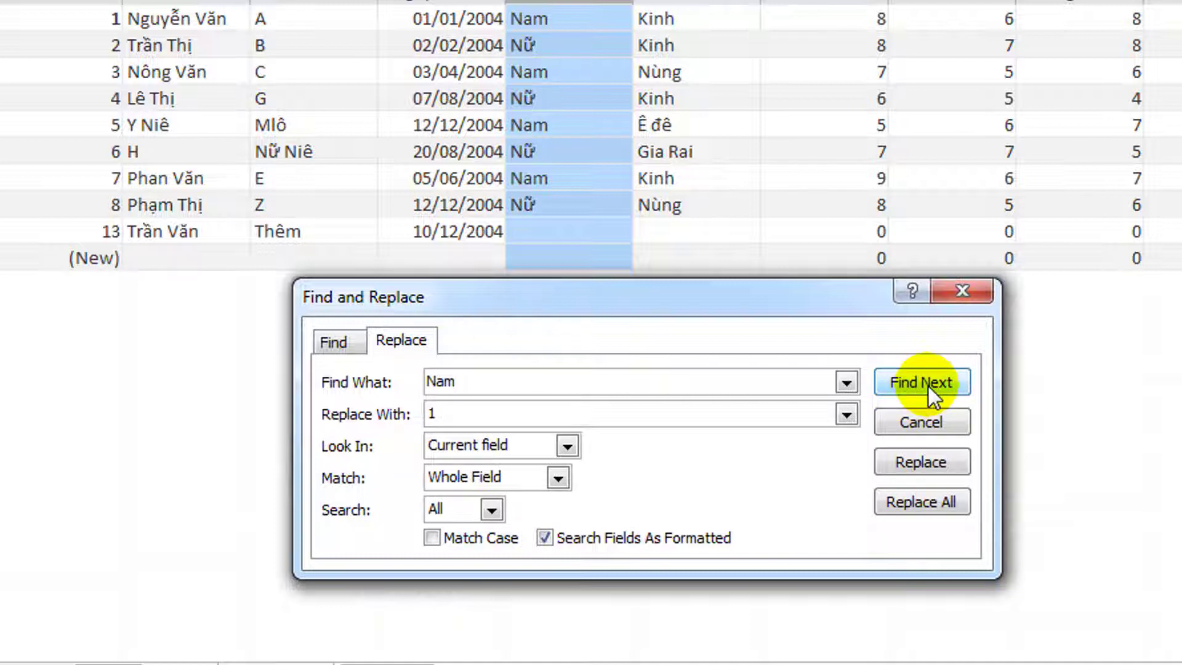
- Find the next "Nam" in Giới tính and replace it with 1, followed by all remaining matches in the column
{"action": "left_click", "coordinate": [911, 383]}
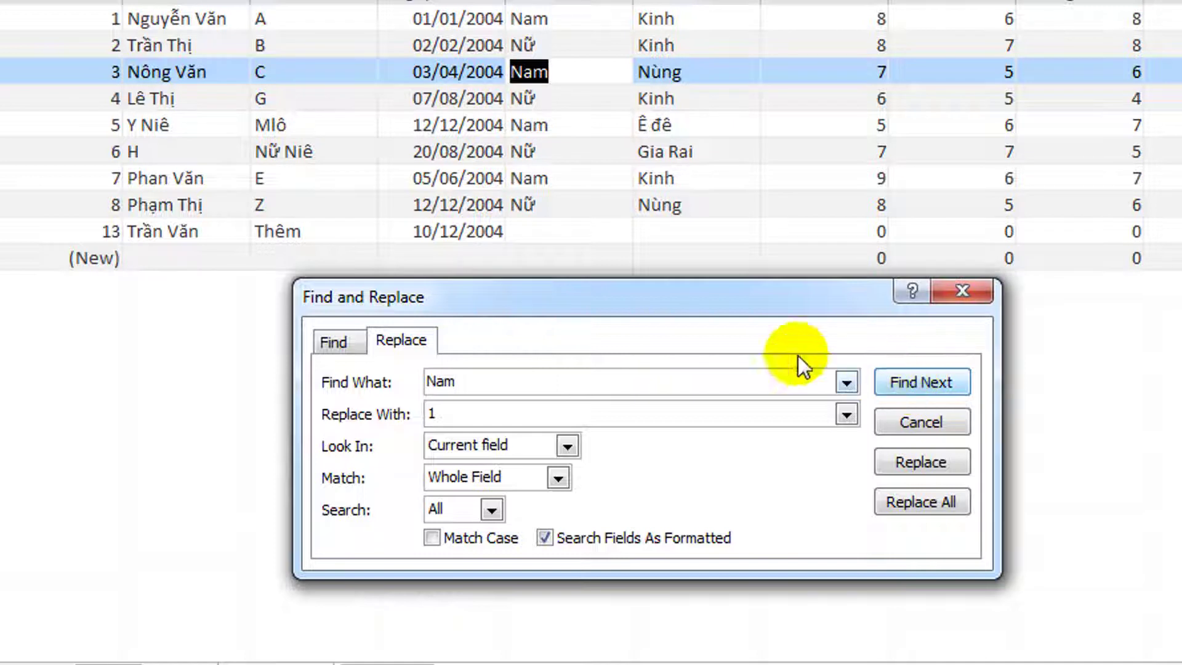
{"action": "left_click", "coordinate": [917, 462]}
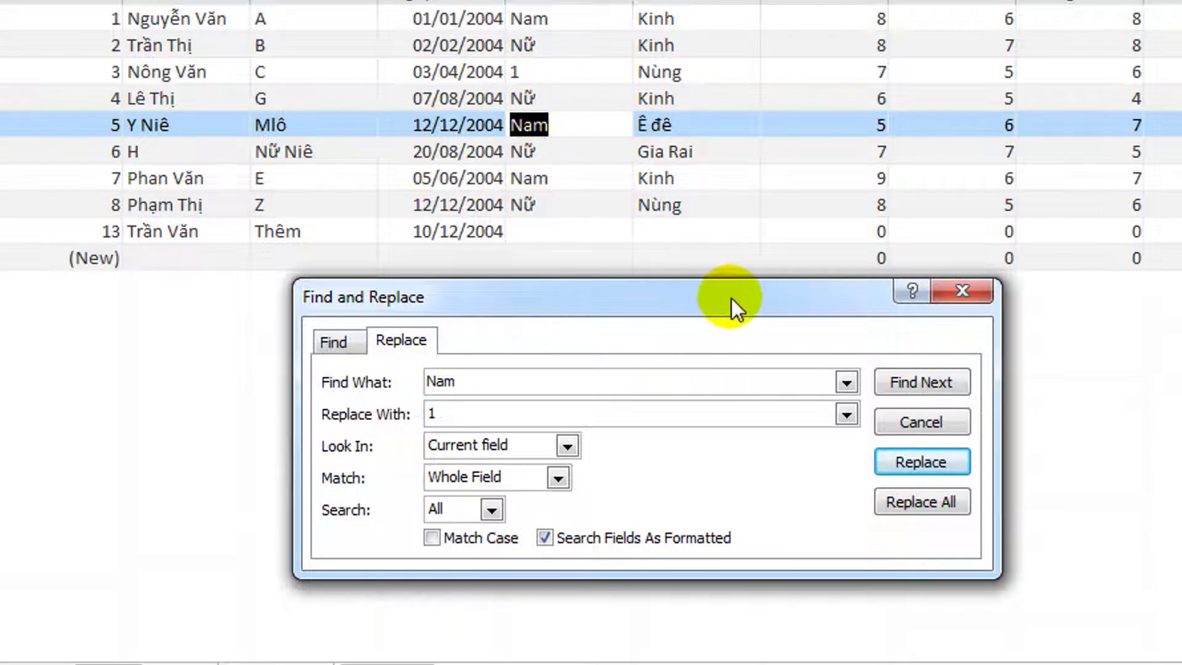
{"action": "left_click", "coordinate": [910, 508]}
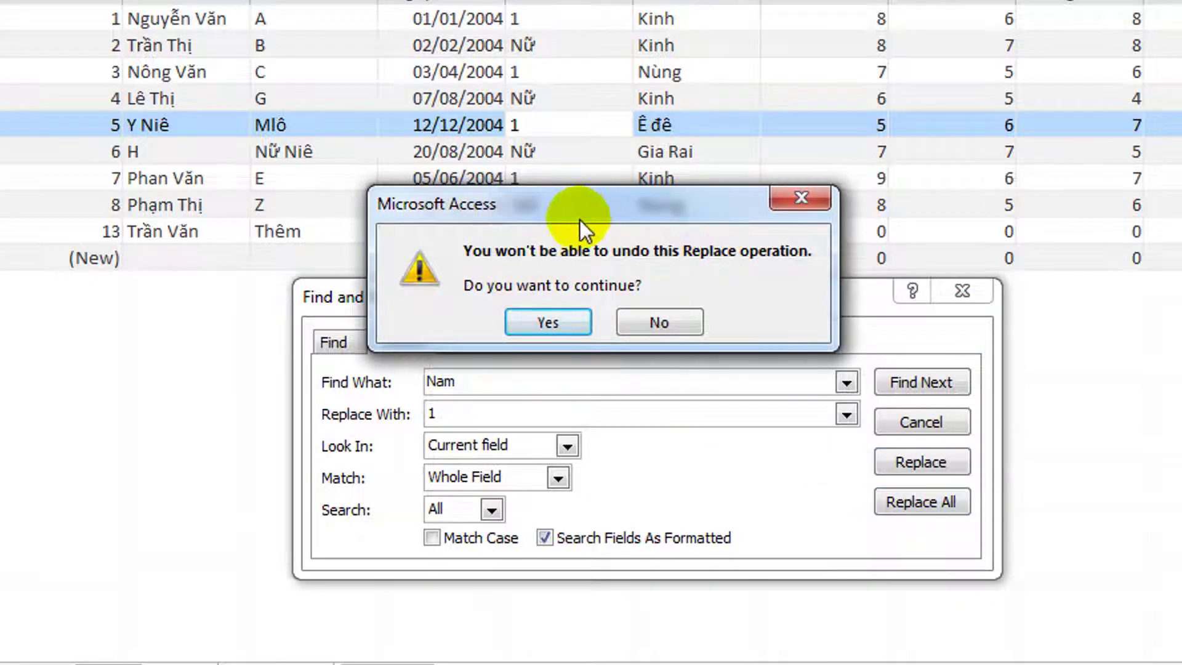
{"action": "left_click_drag", "start_coordinate": [568, 210], "coordinate": [570, 198]}
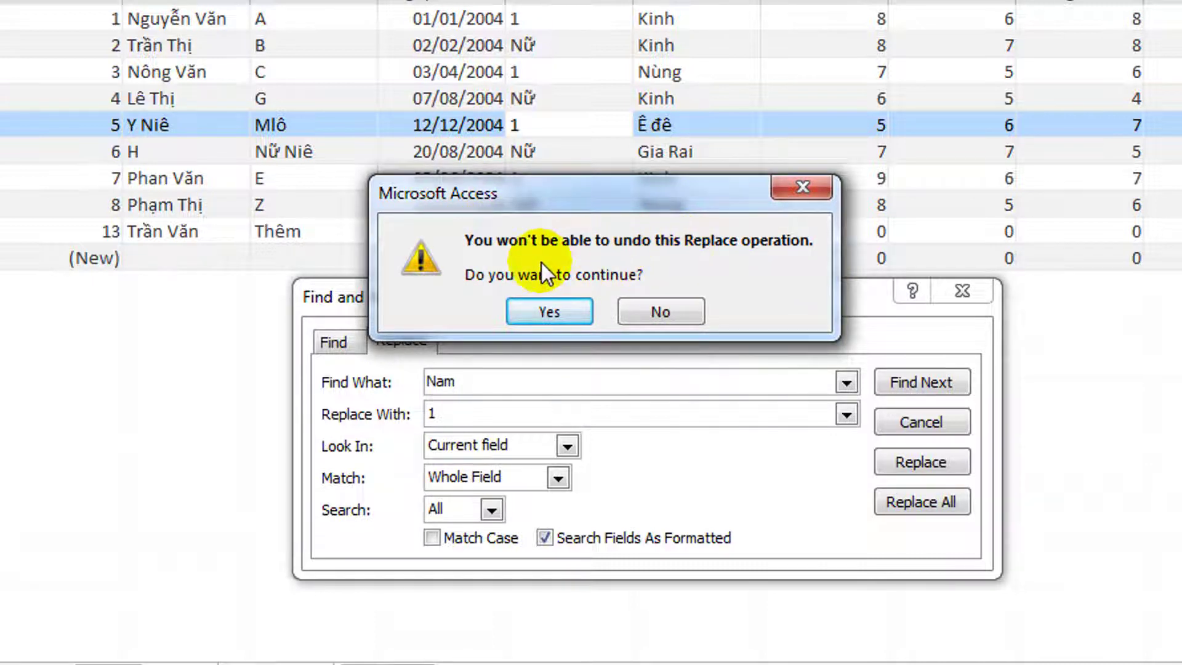
{"action": "left_click", "coordinate": [554, 311]}
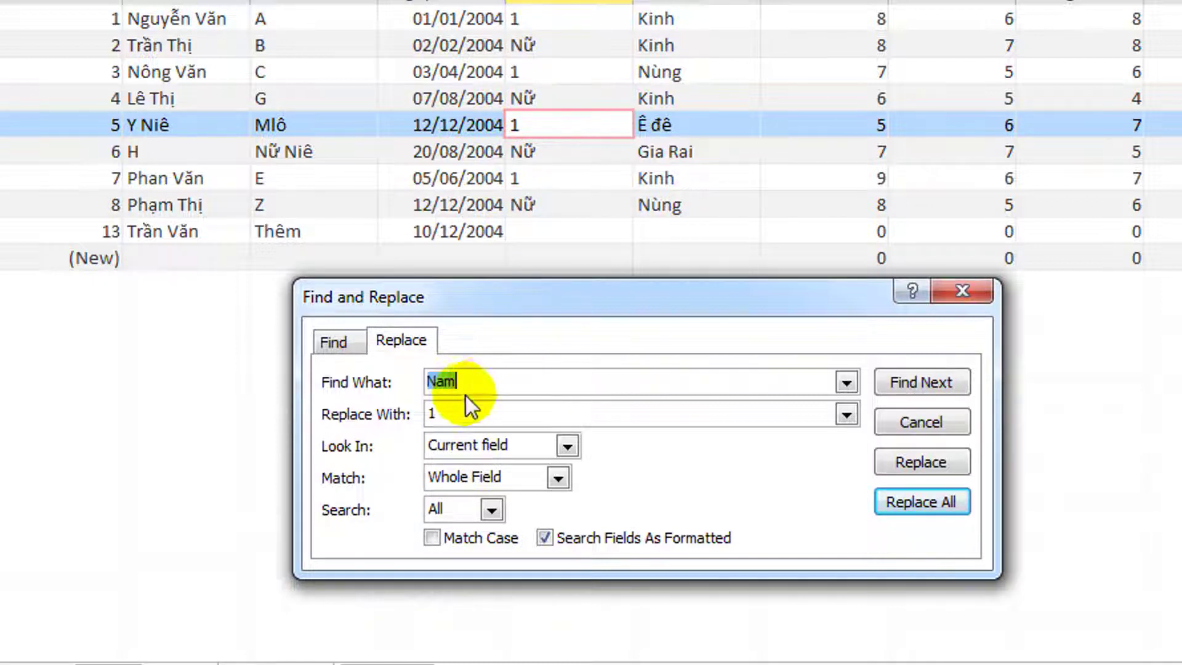
- Replace every "Nữ" in the Giới tính column with 0, and close the find and replace dialog
{"action": "left_click_drag", "start_coordinate": [475, 381], "coordinate": [404, 374]}
{"action": "type", "text": "Nữ"}
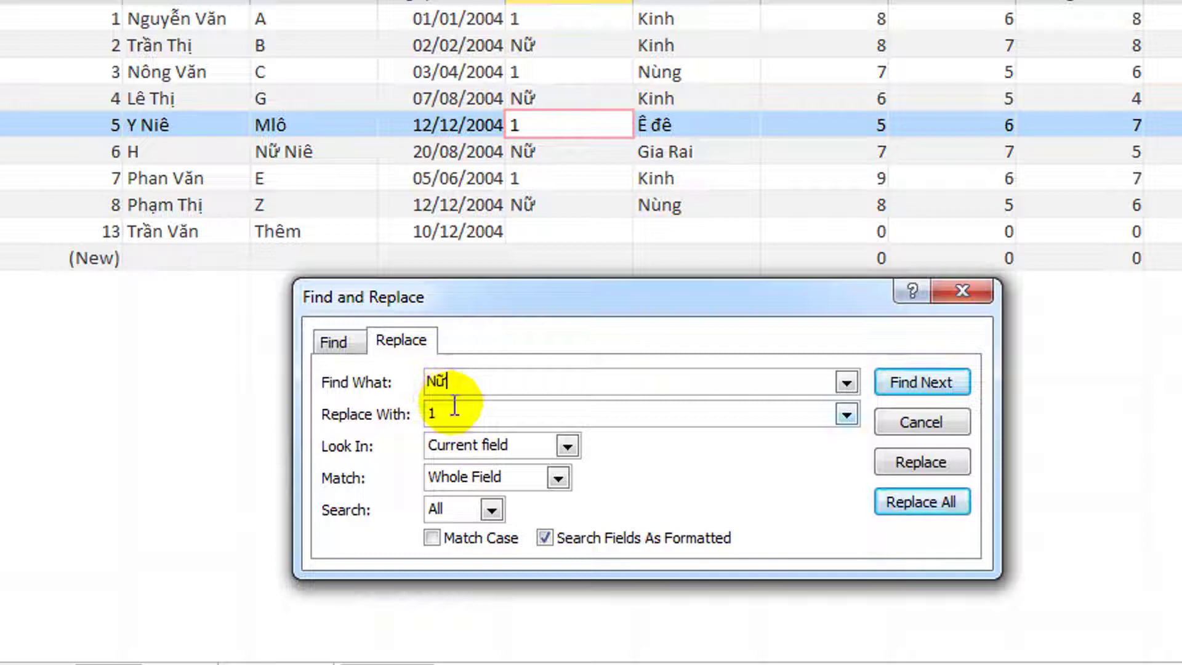
{"action": "left_click_drag", "start_coordinate": [455, 412], "coordinate": [415, 416]}
{"action": "type", "text": "0"}
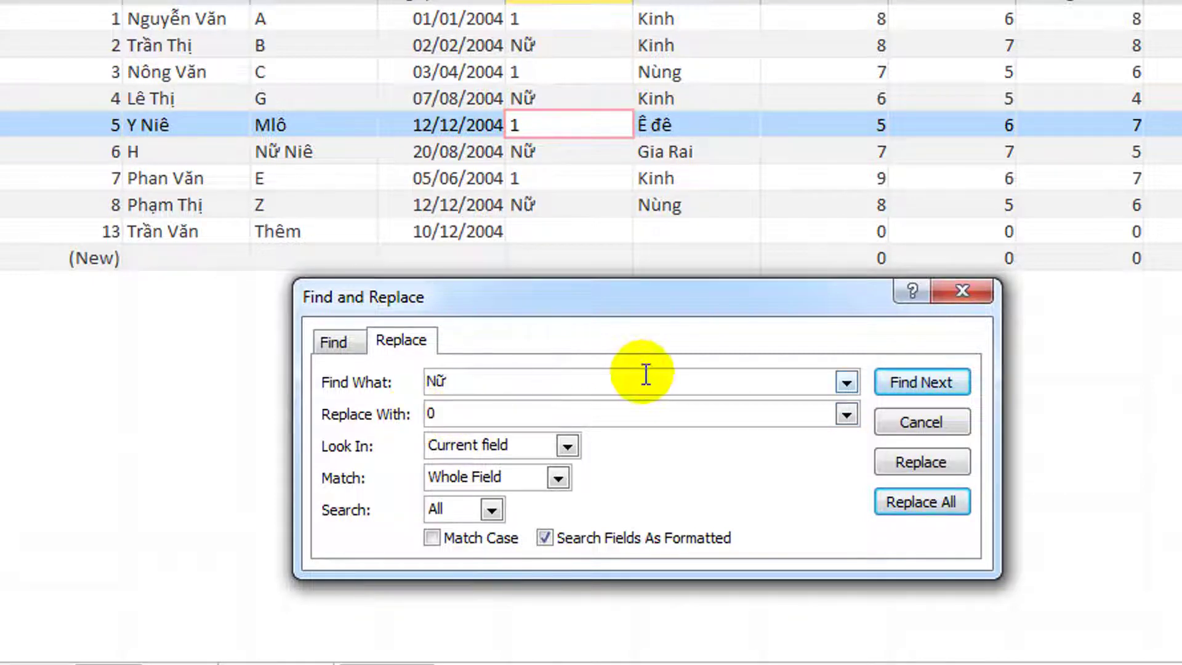
{"action": "left_click", "coordinate": [920, 503]}
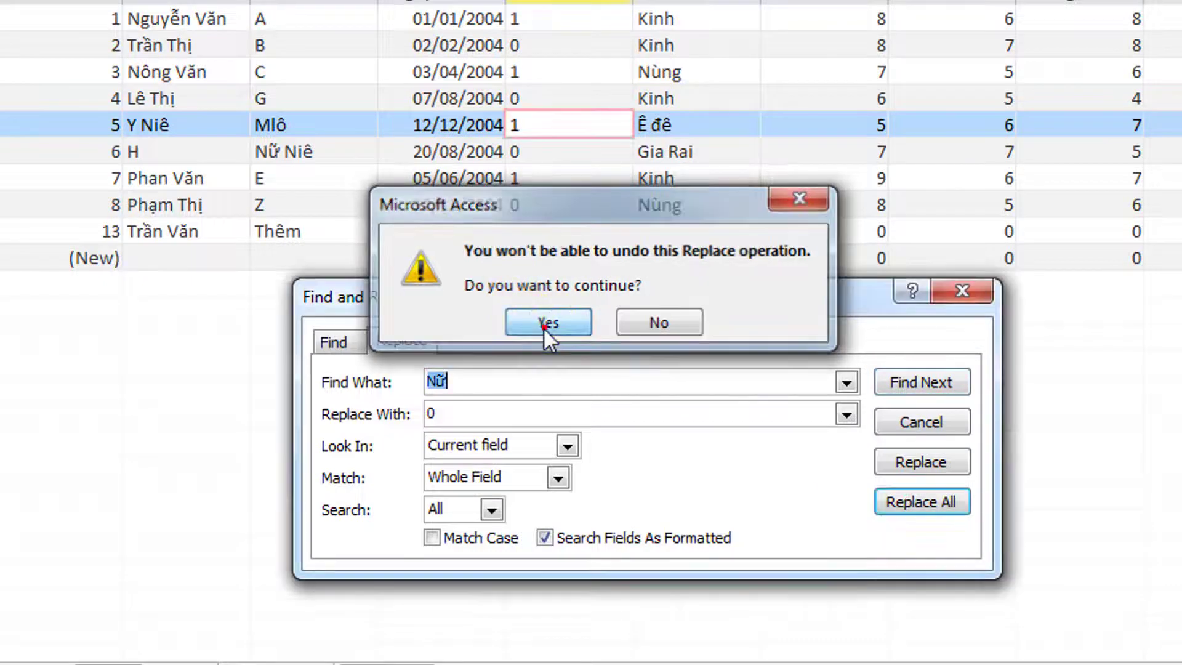
{"action": "left_click", "coordinate": [543, 325]}
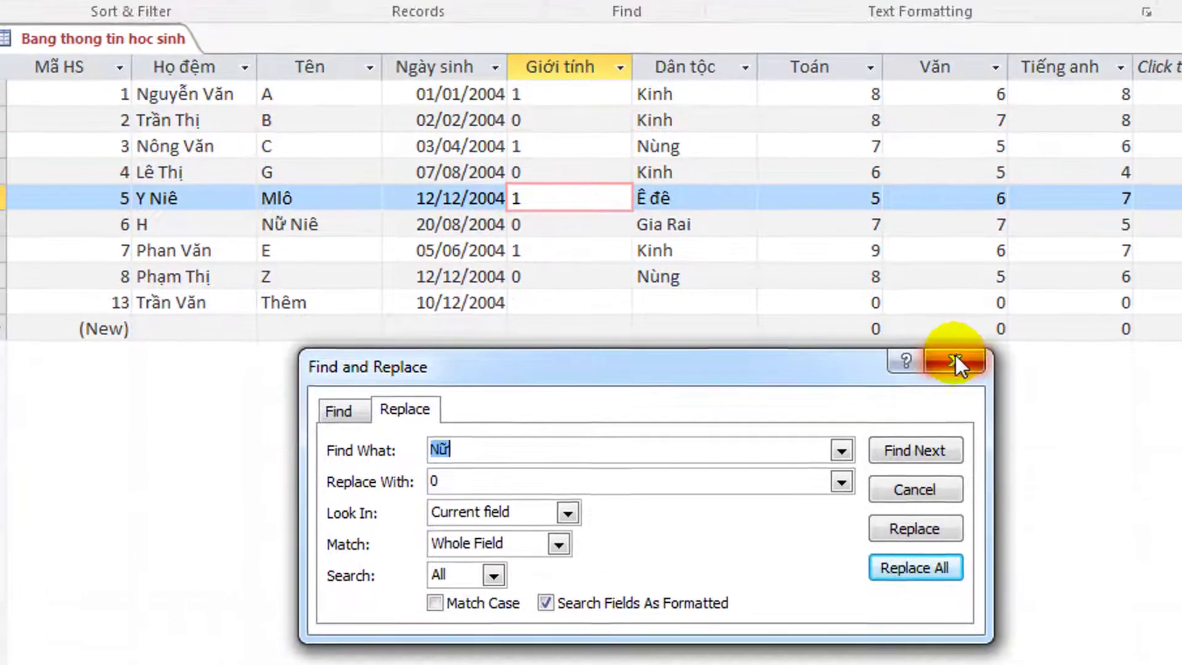
{"action": "left_click", "coordinate": [966, 289]}
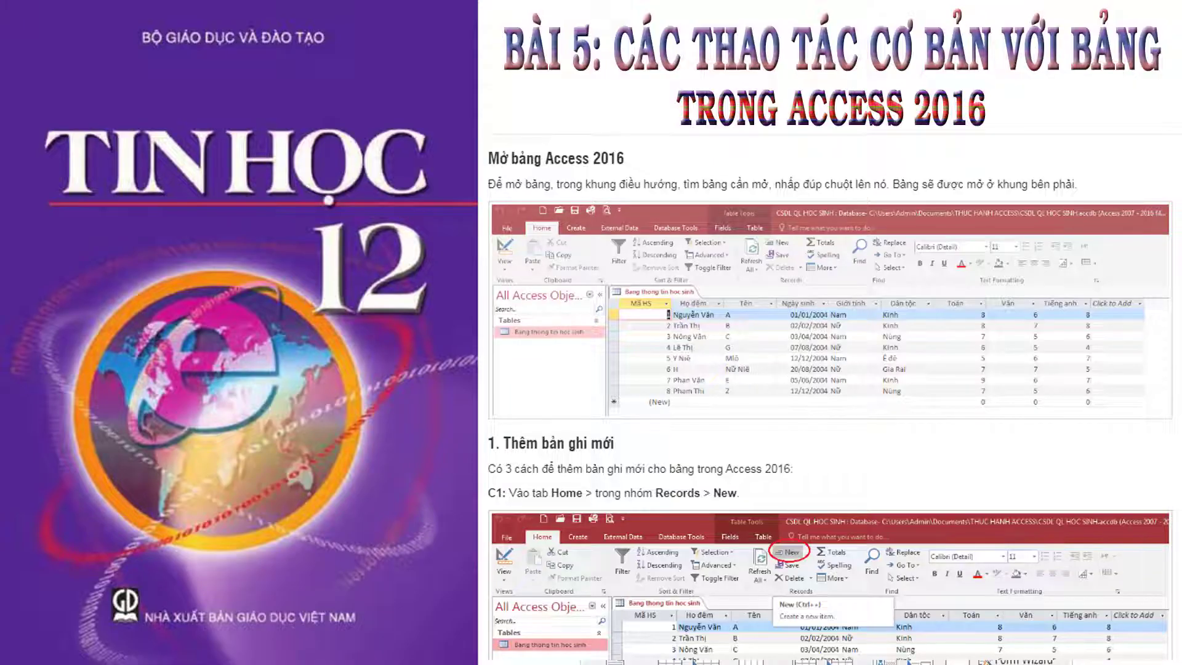